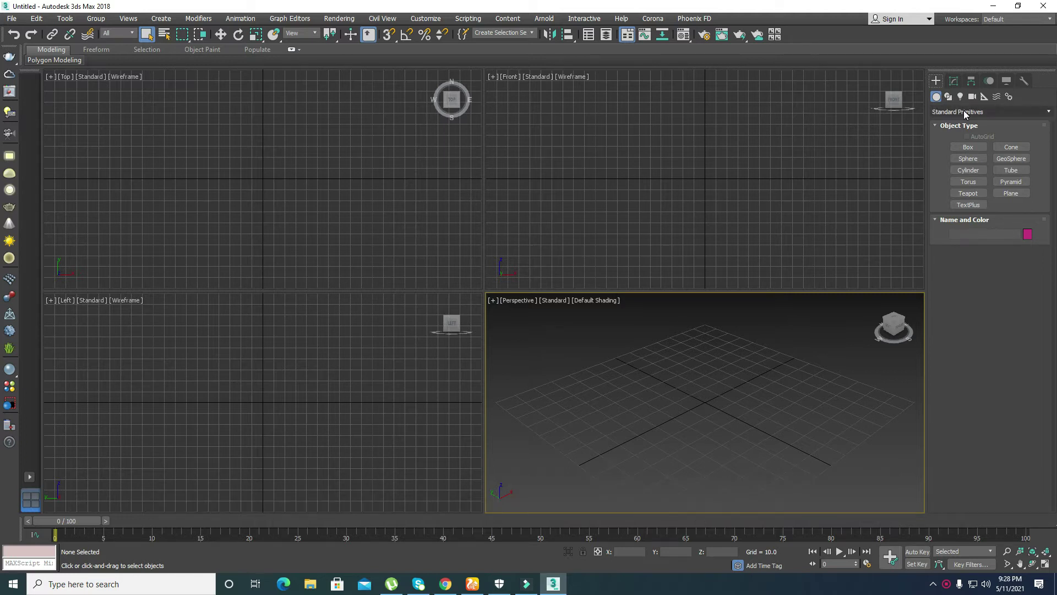
Step: Draw a plane in the Front viewport and set its length and width to 450
click(1012, 194)
drag(661, 130, 759, 251)
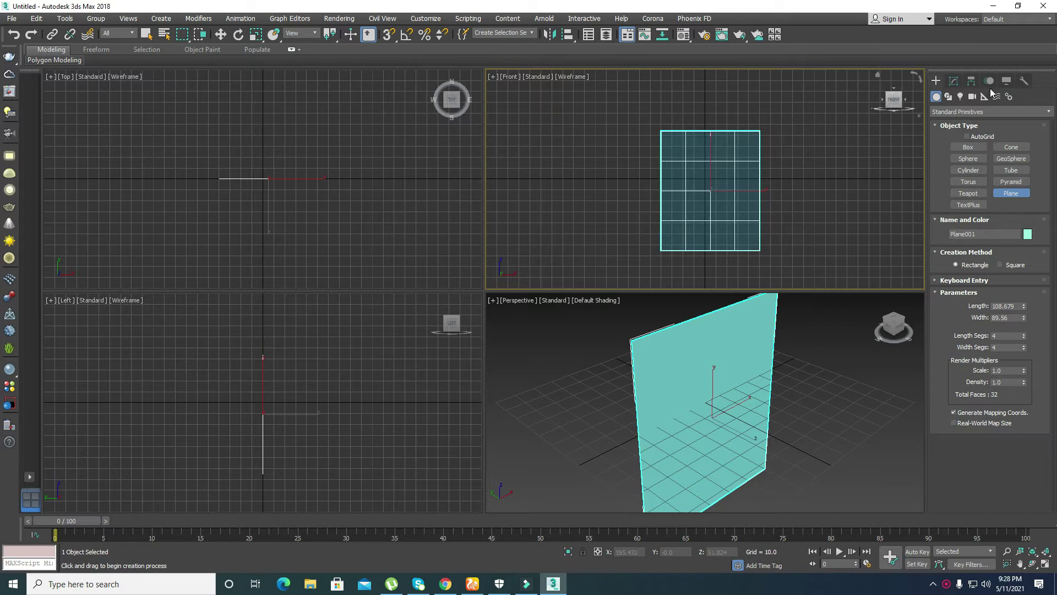
click(955, 81)
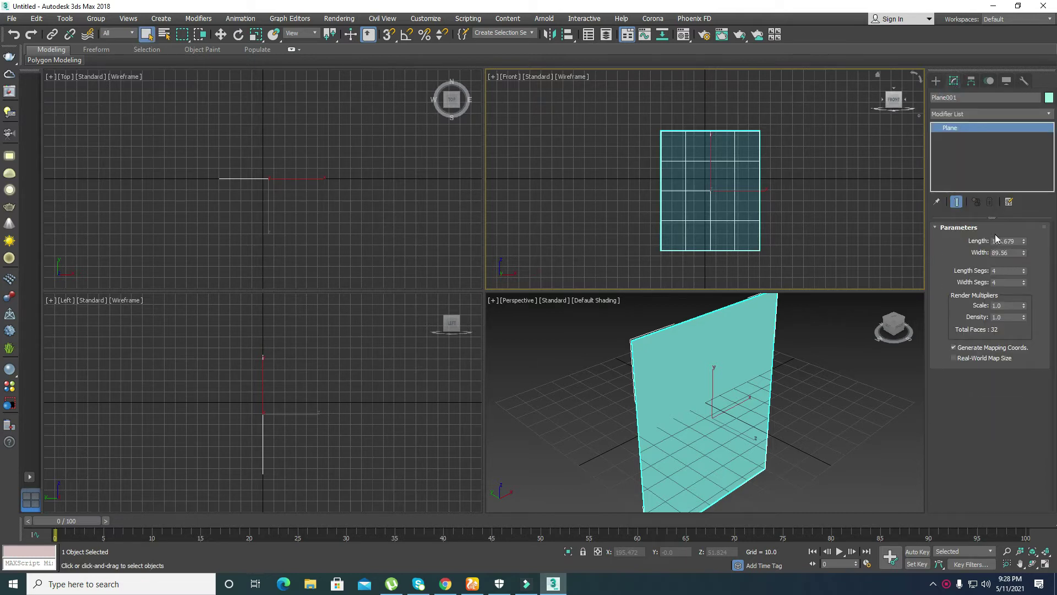
double_click(1015, 241)
text(450)
key(Tab)
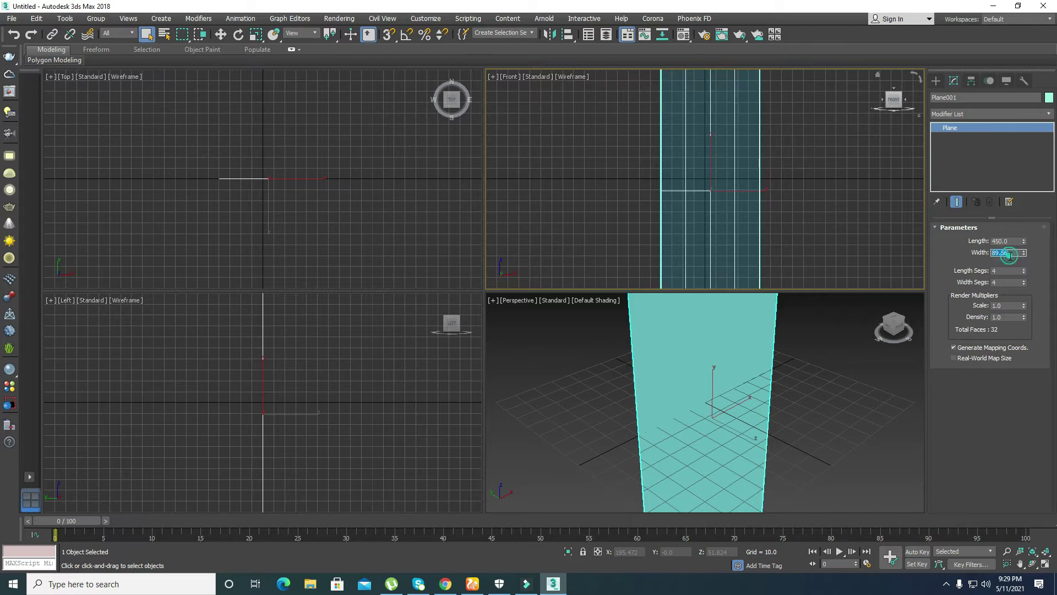
text(450)
key(Return)
Step: Set the plane's length segments and width segments to 1
key(Tab)
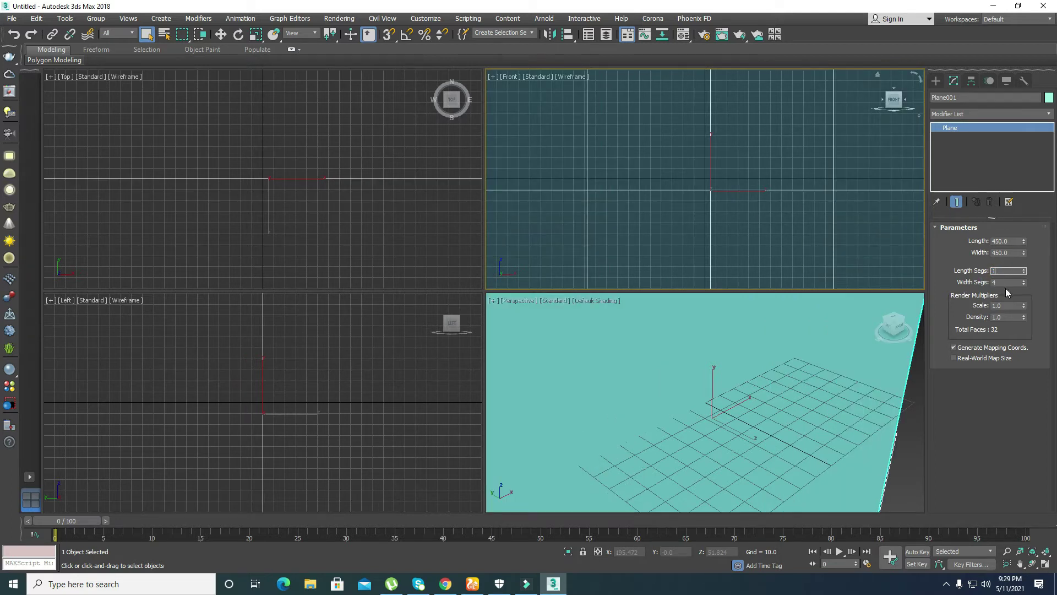
key(Tab)
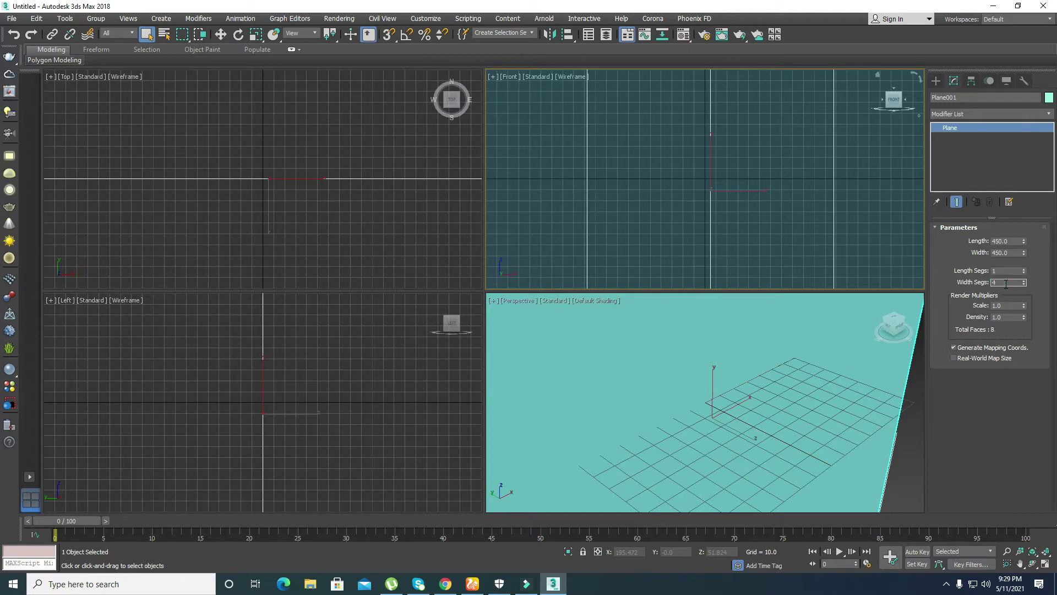
drag(1005, 284, 975, 285)
text(1)
key(Return)
Step: Select the plane in the Perspective view and load the Cartoon heron image as the first material's diffuse bitmap
click(661, 419)
key(alt+w)
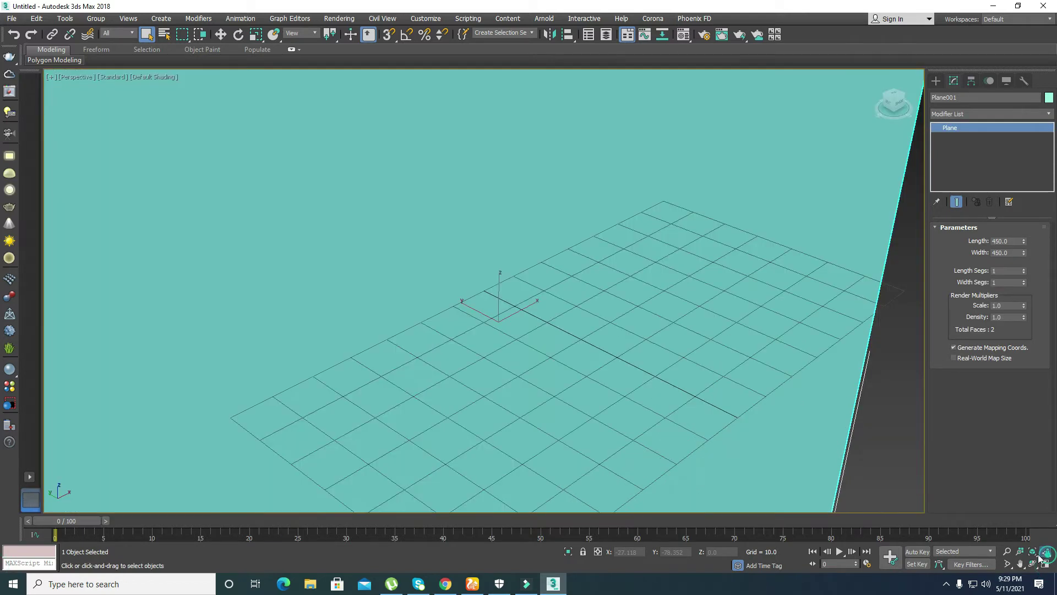
key(z)
click(631, 387)
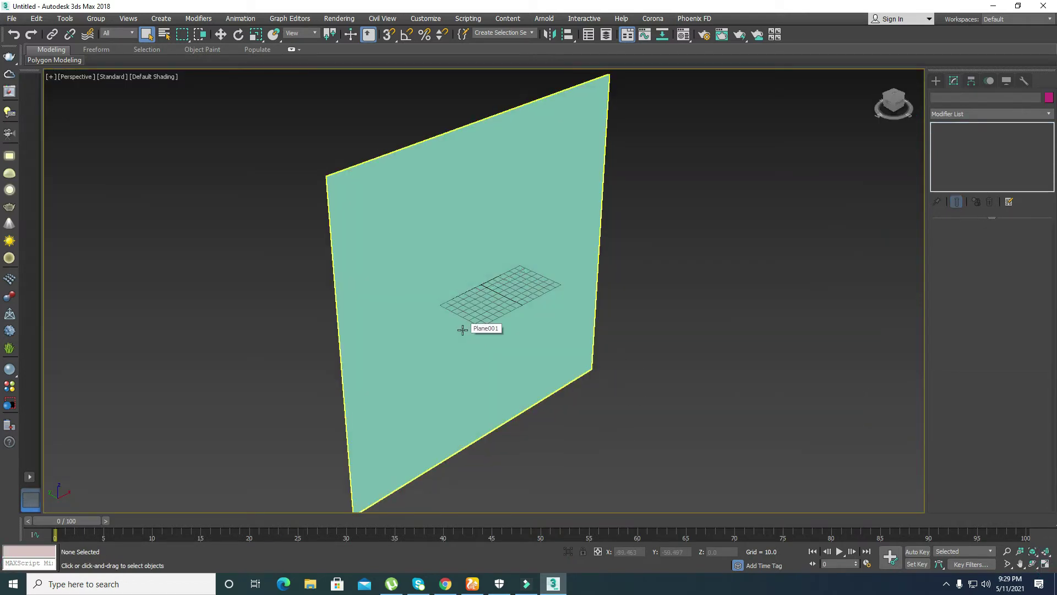
click(464, 329)
alt+middle_drag(479, 361, 443, 333)
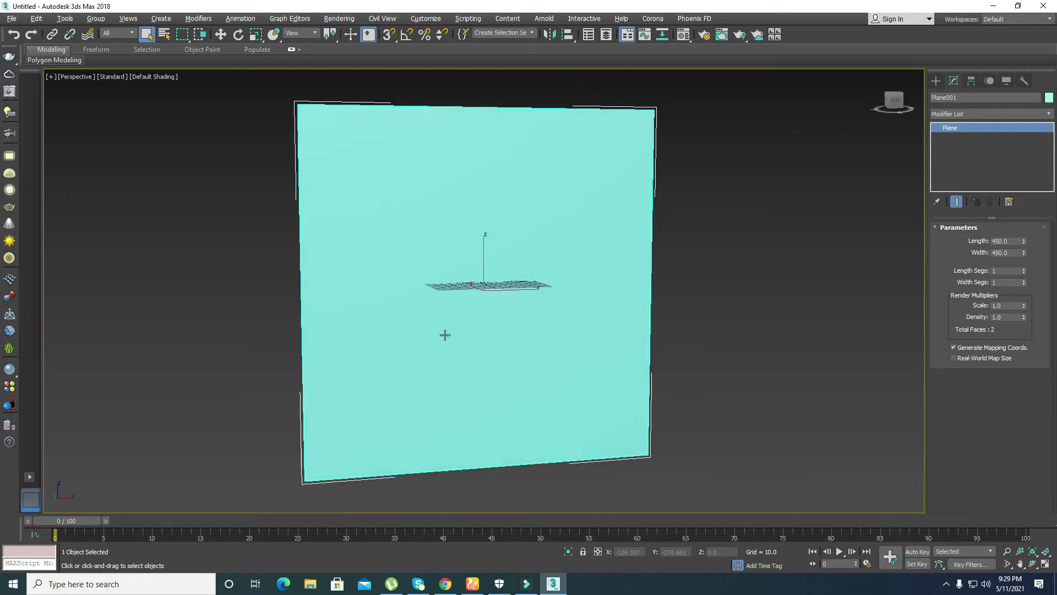
key(m)
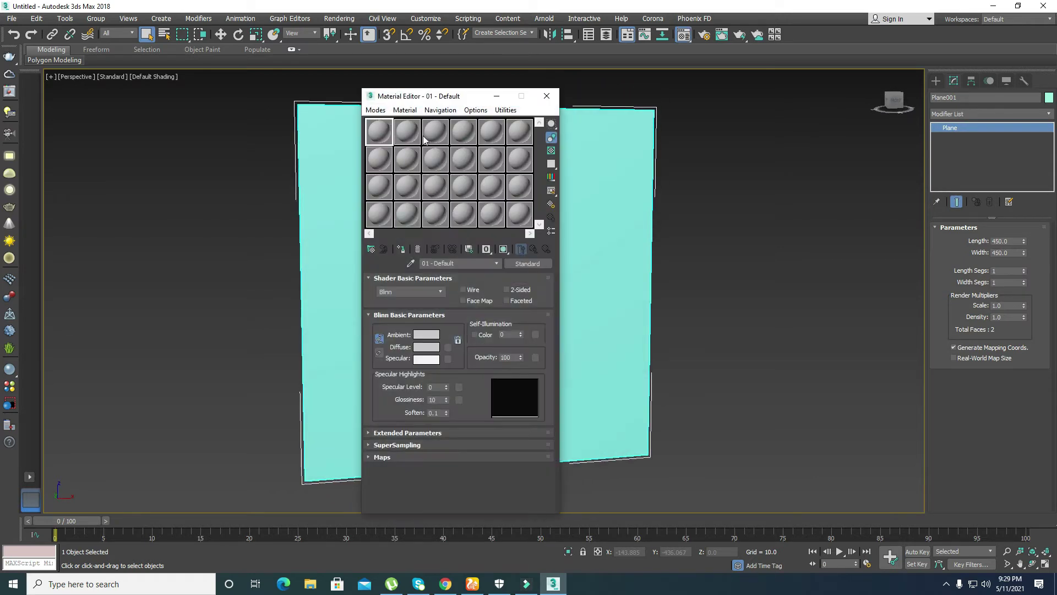
click(380, 130)
click(448, 346)
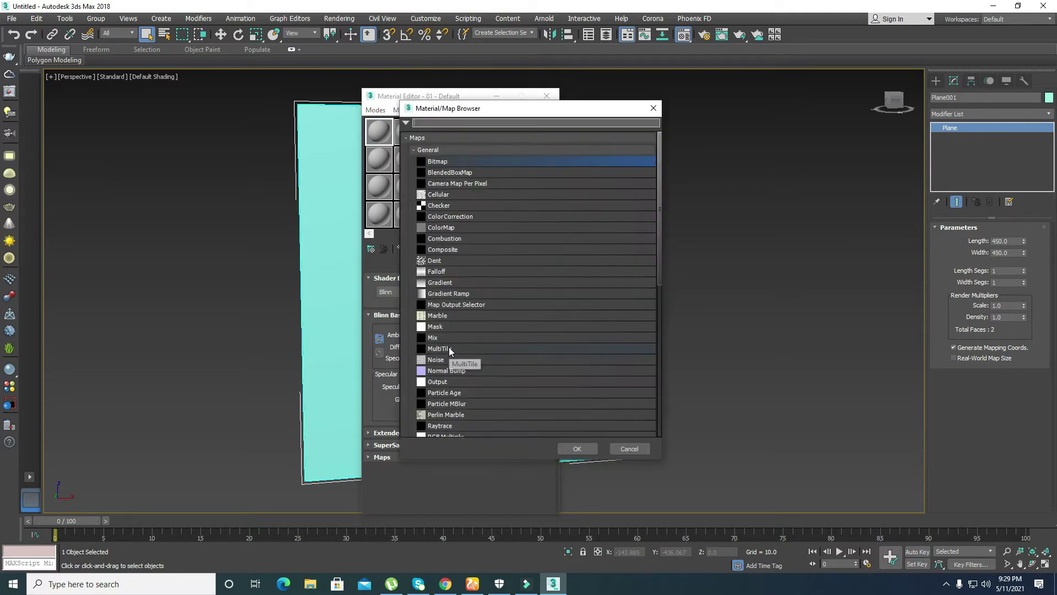
click(436, 163)
double_click(437, 163)
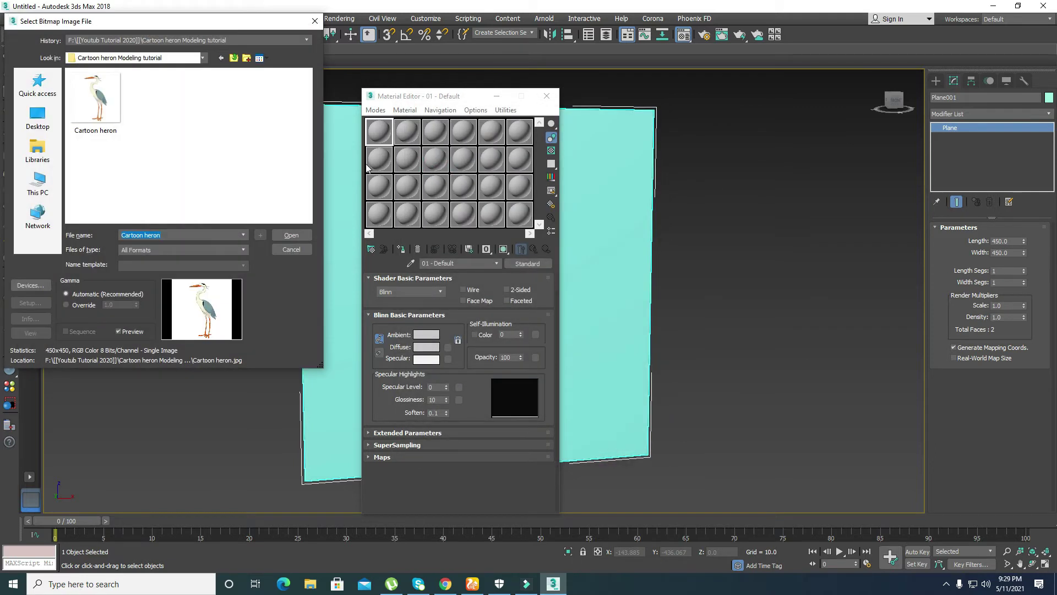
double_click(82, 107)
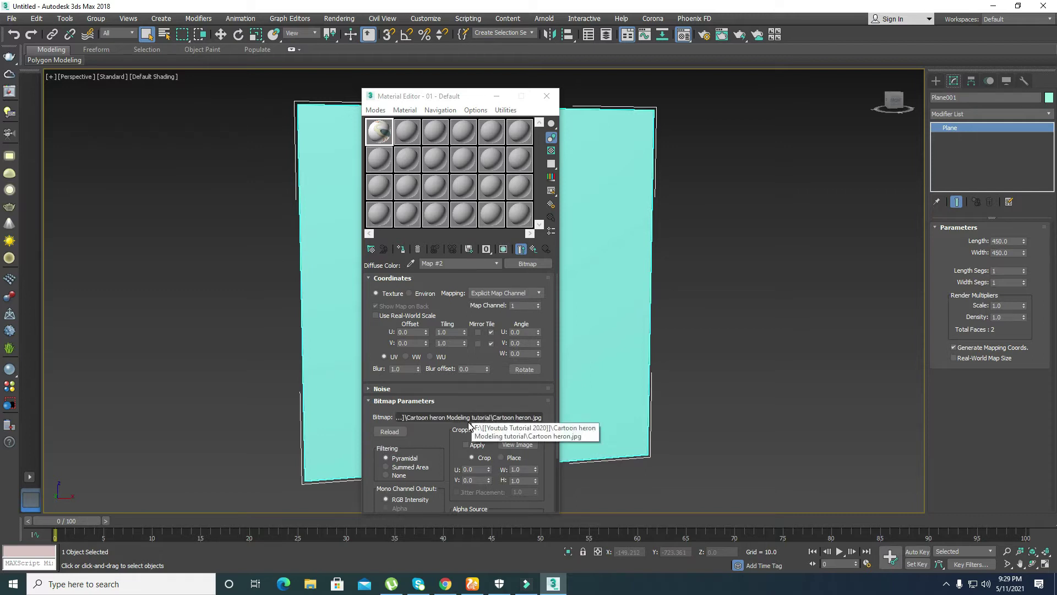
Step: Assign the heron material to the selected plane and show it shaded in the viewport
click(403, 251)
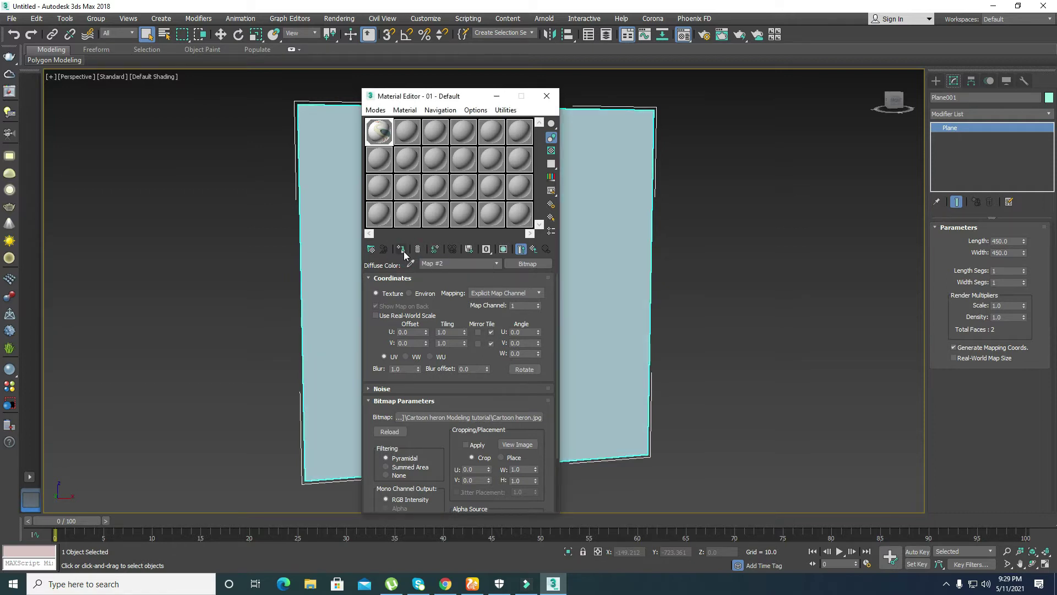
click(502, 250)
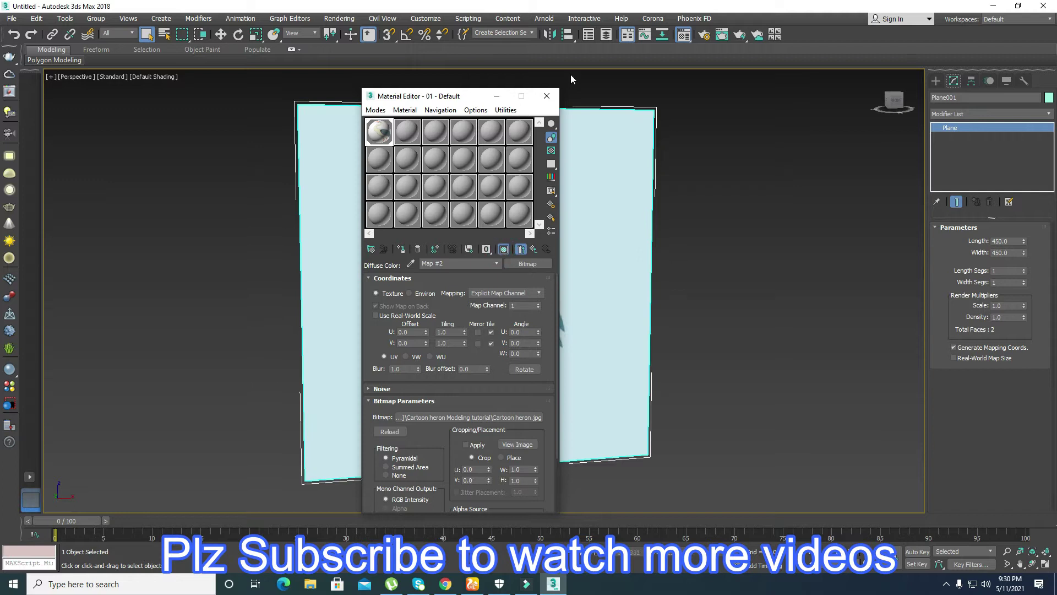
click(548, 98)
Step: Restore the four-viewport layout, fit the plane in all views, and switch the Front viewport to default shading
click(681, 286)
key(alt+w)
click(699, 195)
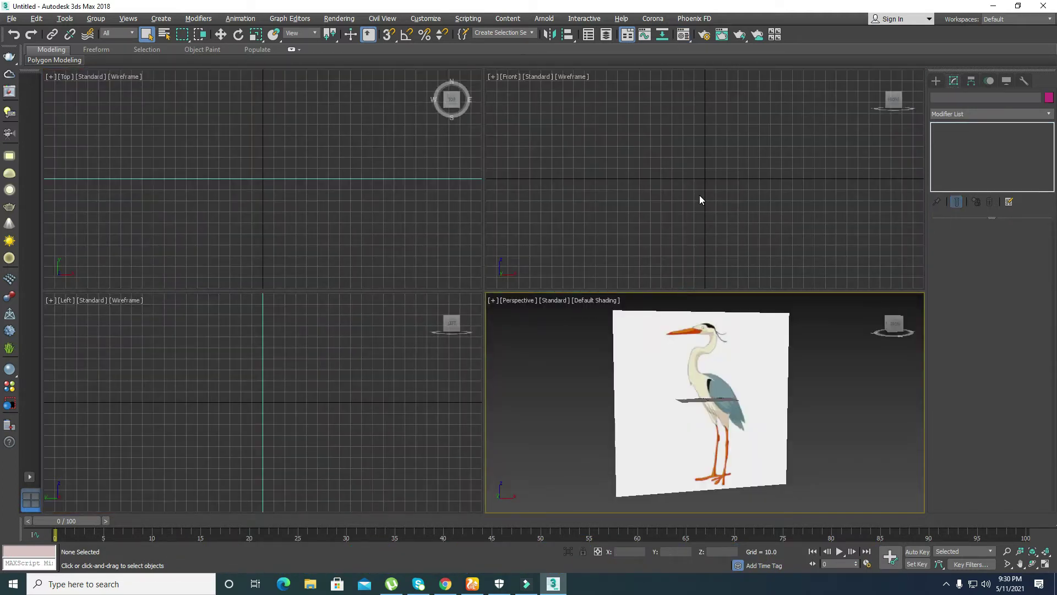
click(1045, 551)
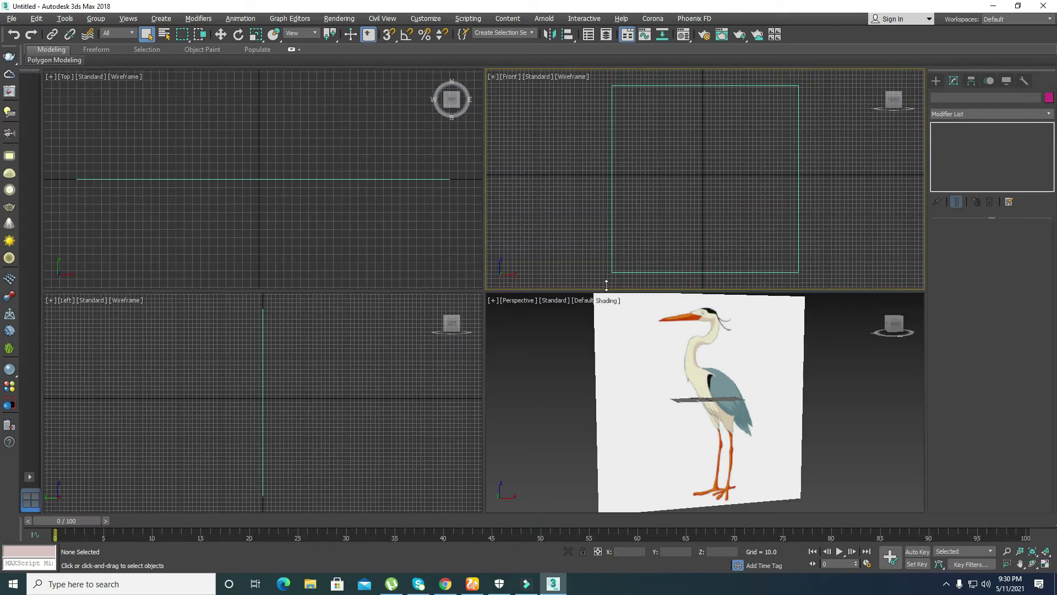
key(F3)
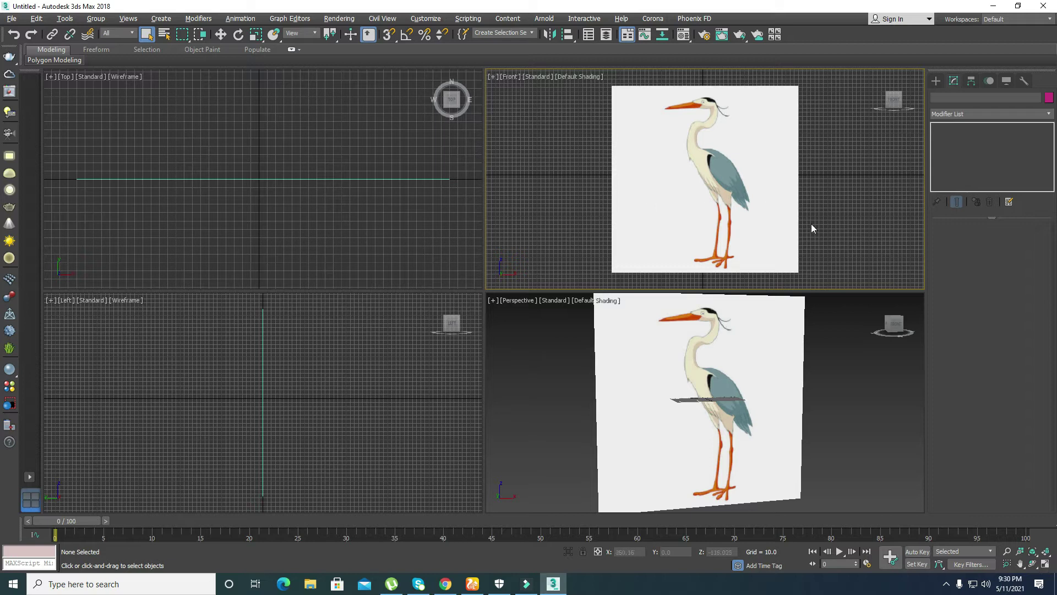
Step: Move the reference plane back along the Y axis to about 434 and hide the grid in the Front viewport
scroll(718, 432, down, 10)
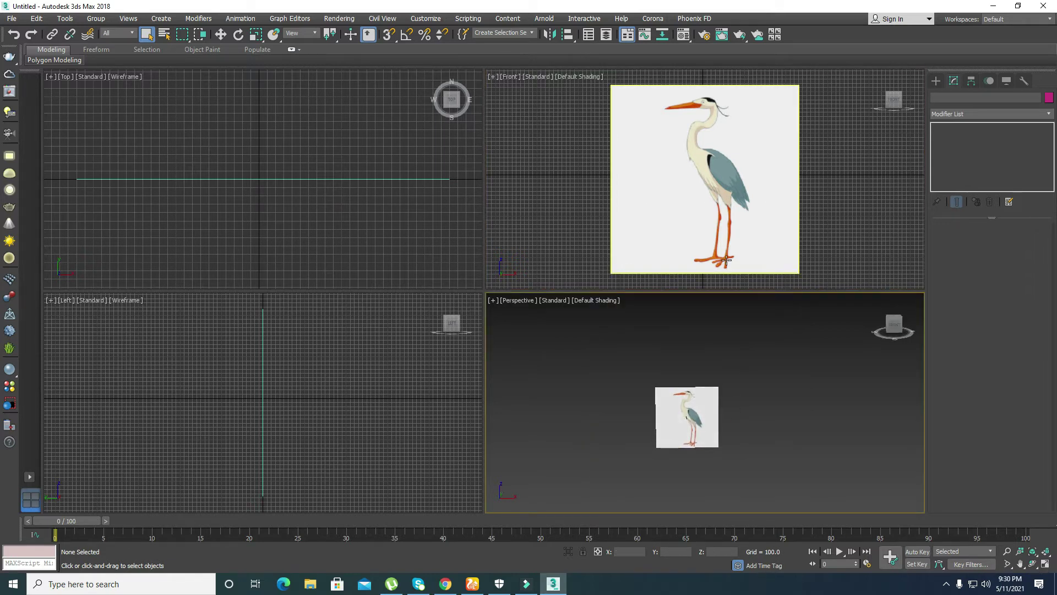
click(730, 208)
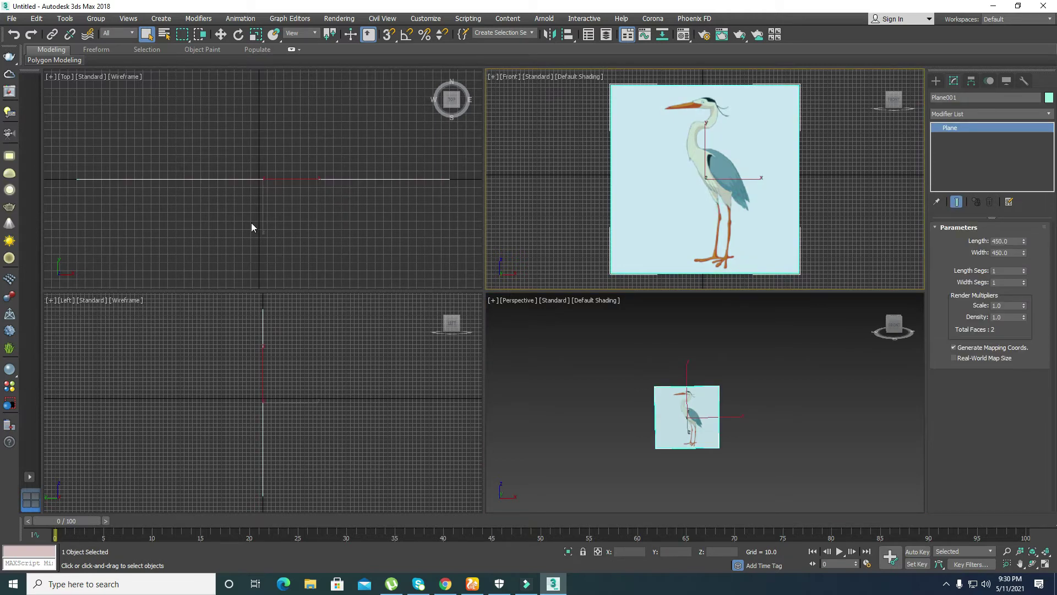
key(w)
scroll(251, 222, down, 5)
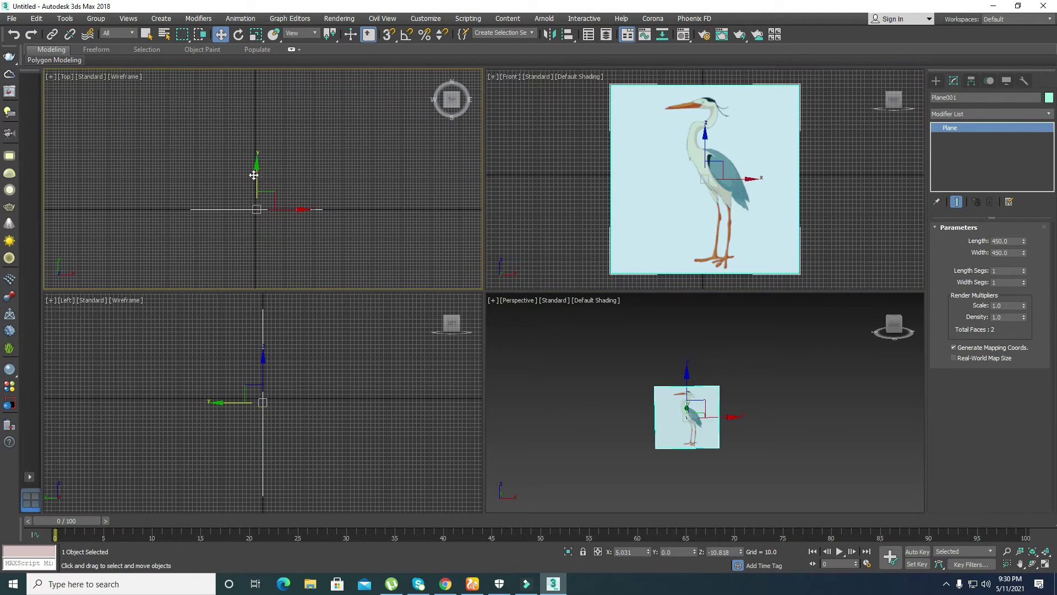
drag(255, 173, 259, 68)
middle_drag(283, 206, 276, 269)
drag(251, 128, 251, 113)
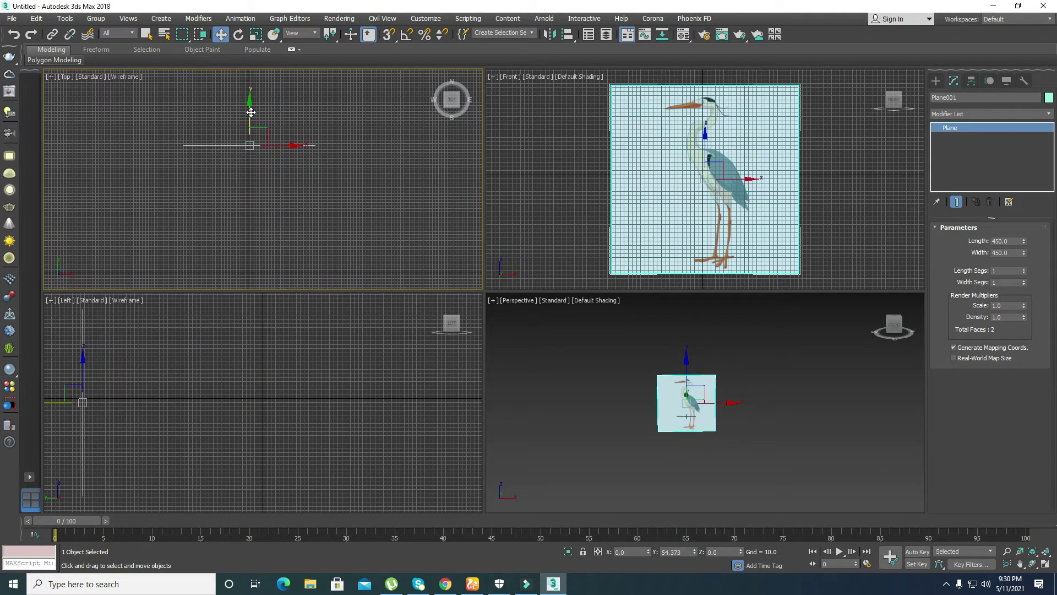
click(700, 236)
key(g)
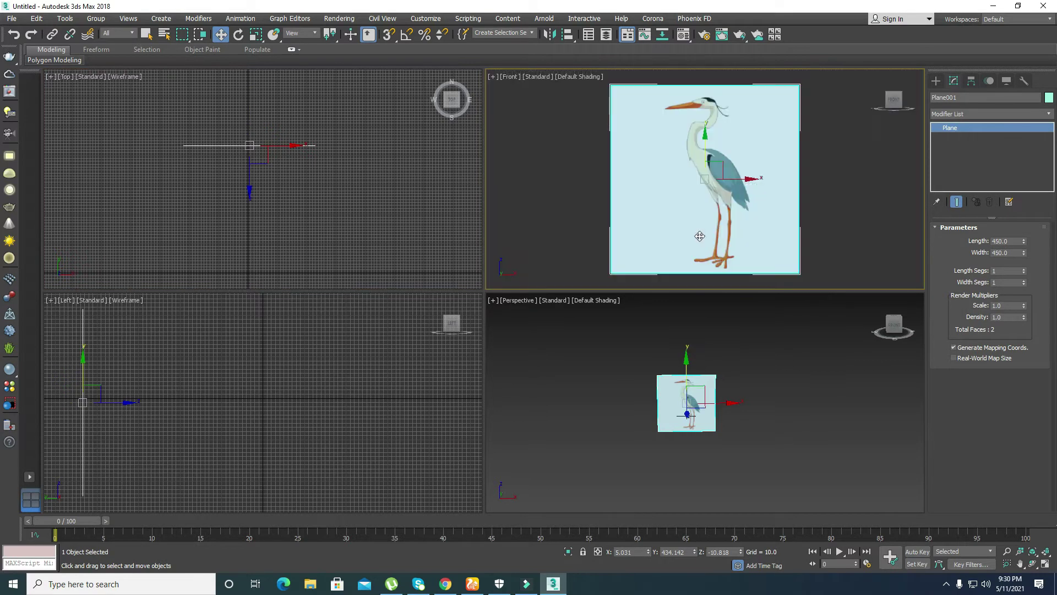
Step: Turn off Show Frozen in Gray for the reference plane and freeze it
click(1007, 82)
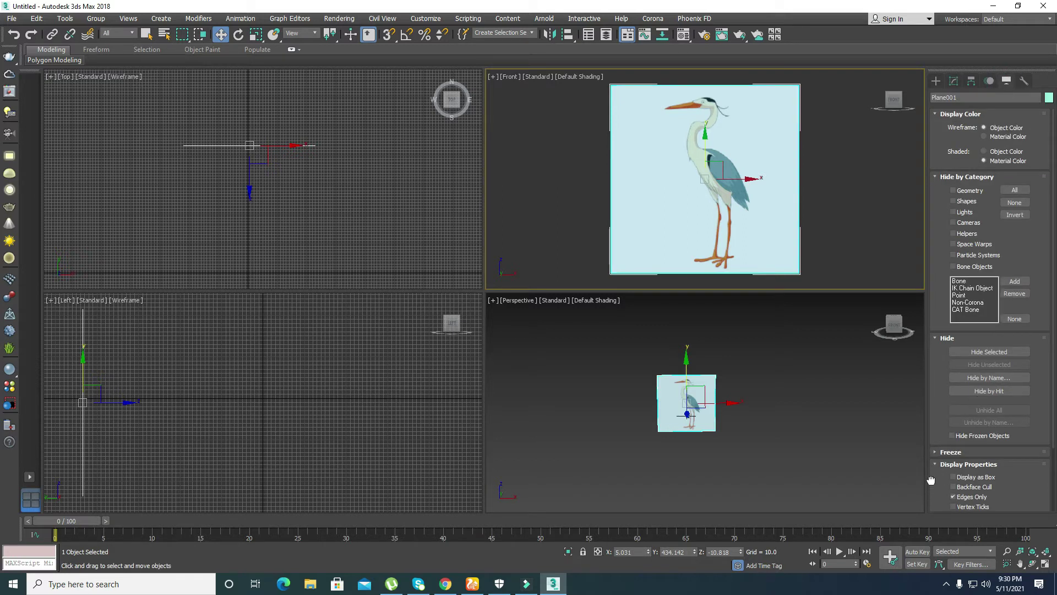
drag(931, 481, 937, 406)
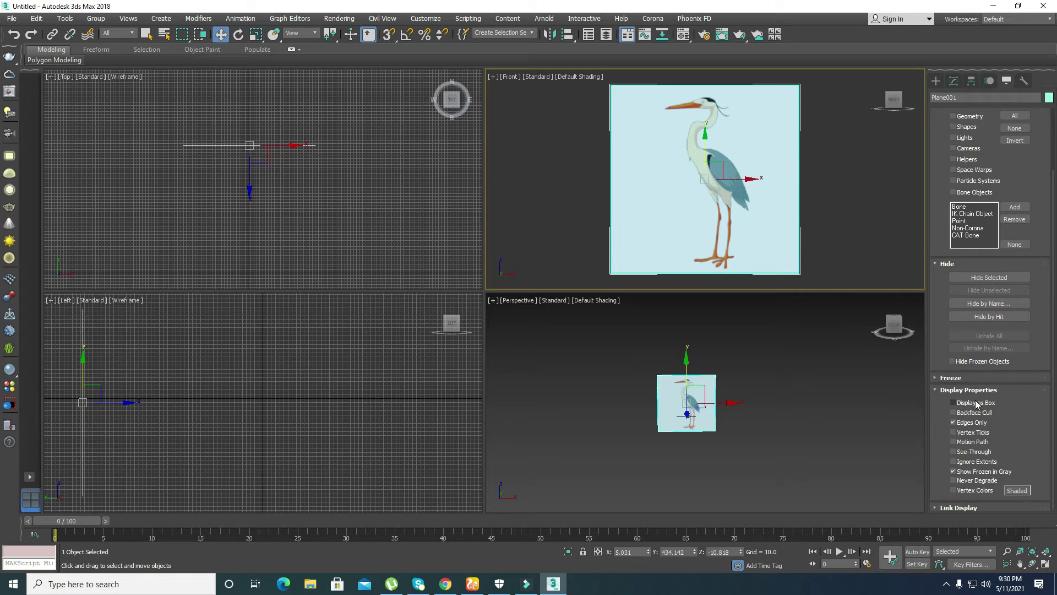
click(954, 472)
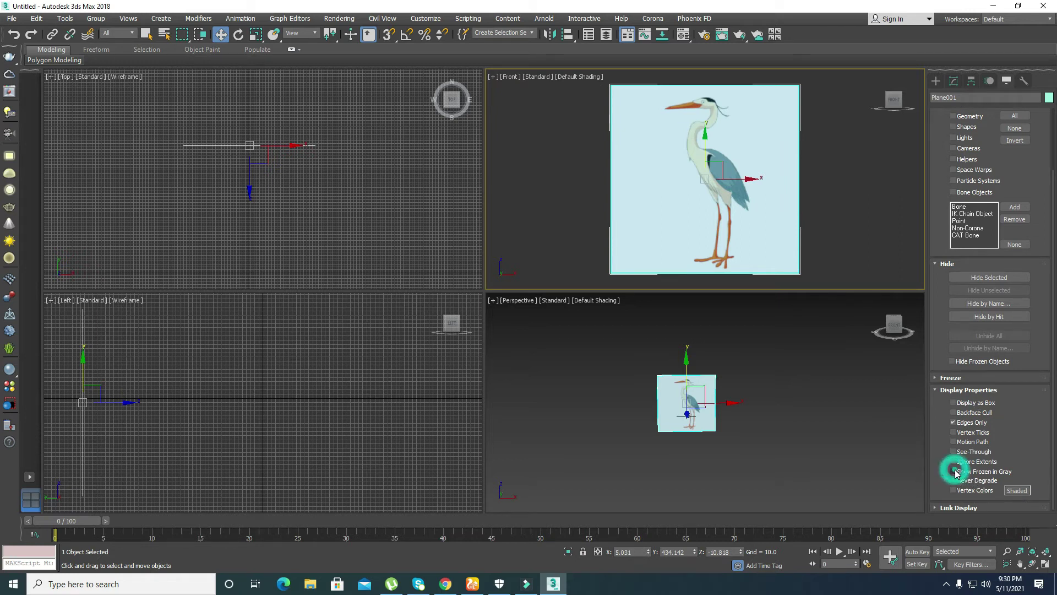
drag(939, 477, 939, 411)
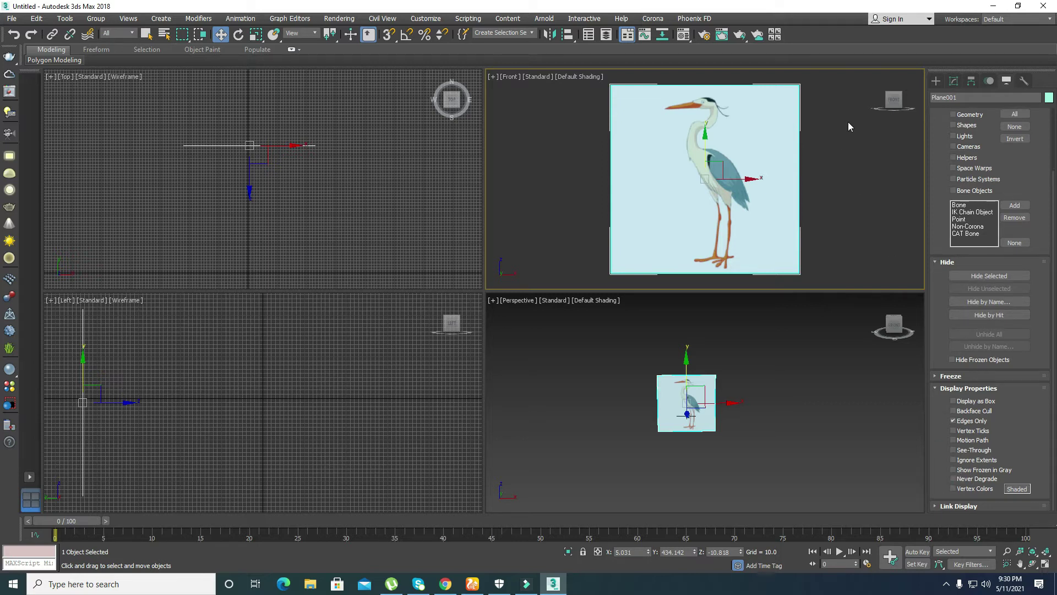
click(943, 375)
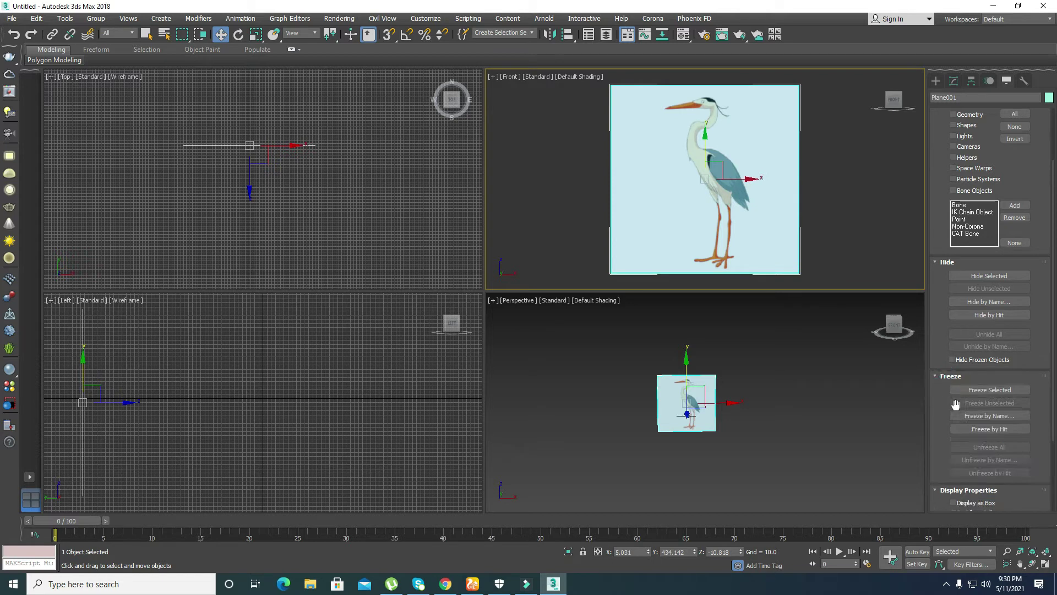
click(1000, 390)
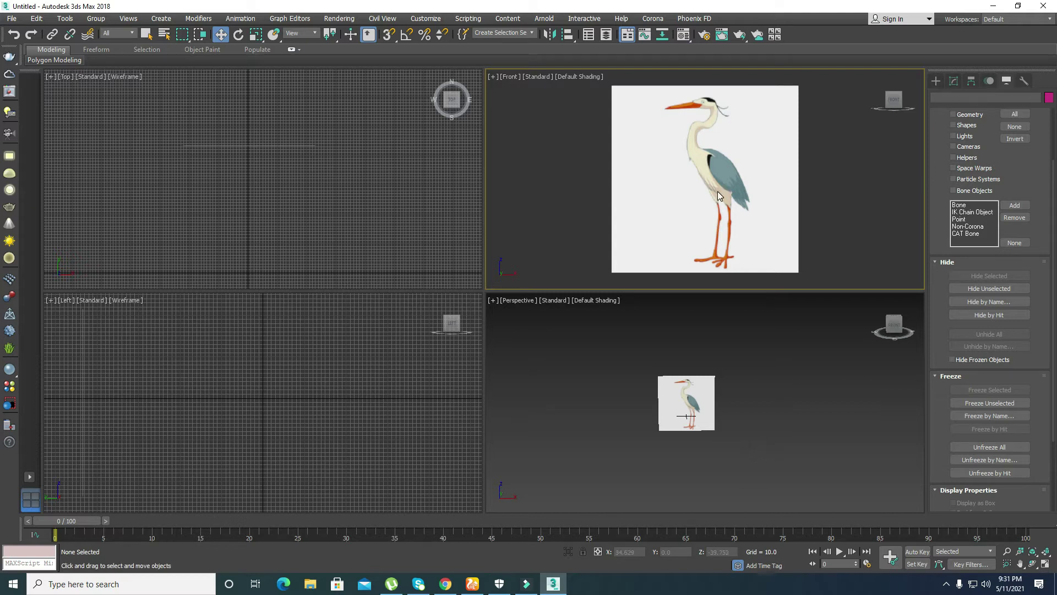
Step: Create an Extended Primitives capsule in the Top viewport in front of the plane, with radius about 39 and height about 162
click(936, 82)
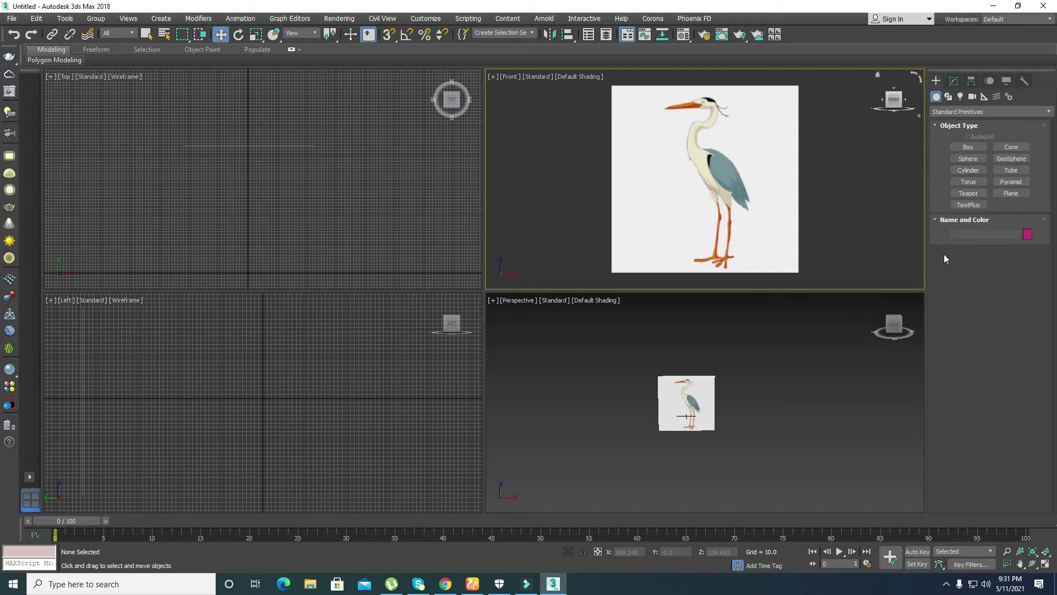
click(964, 181)
middle_drag(715, 208, 706, 210)
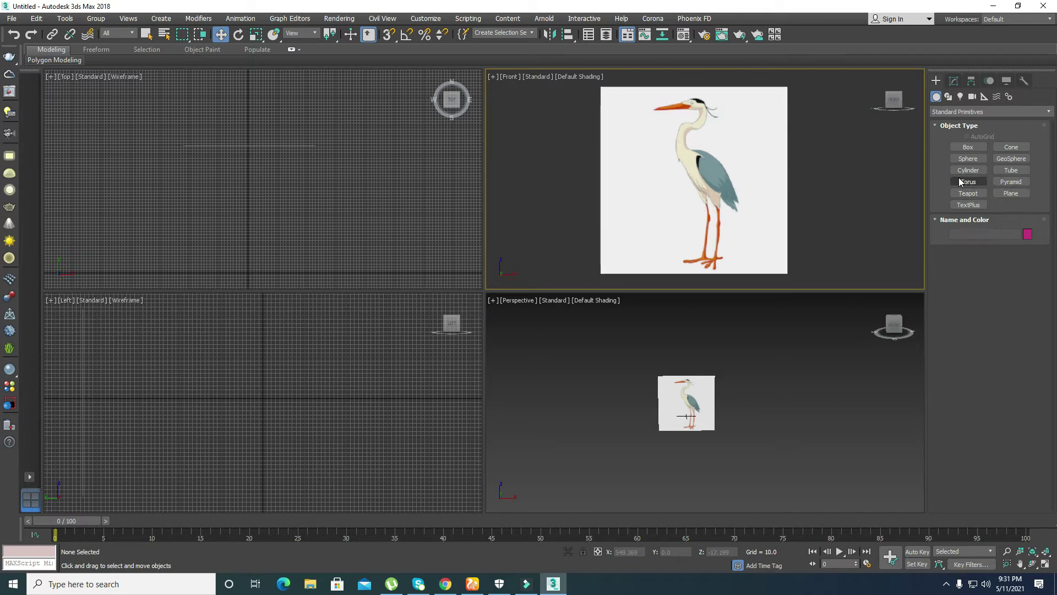
click(962, 113)
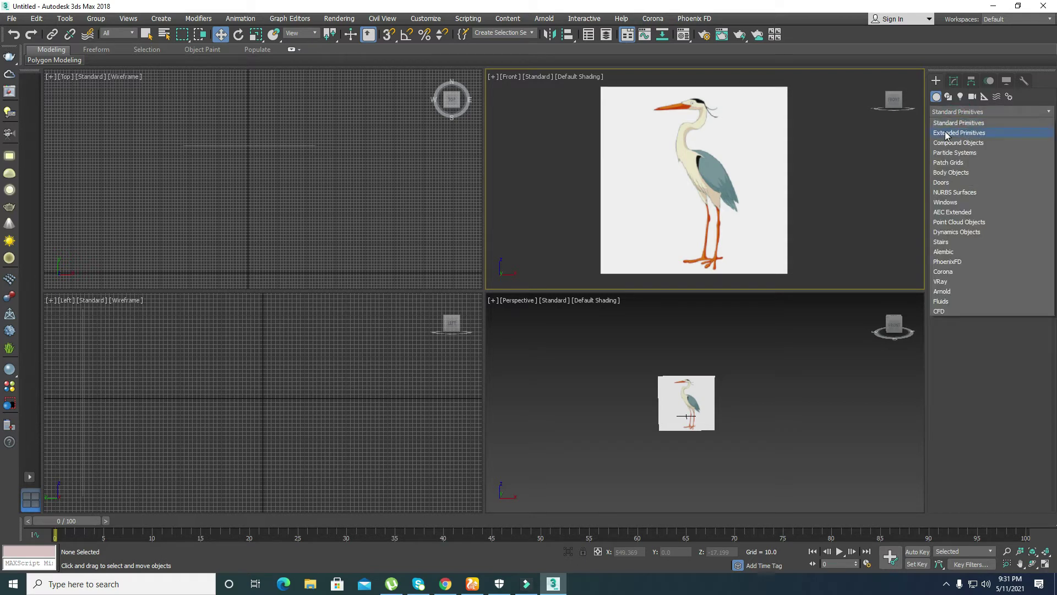
click(947, 134)
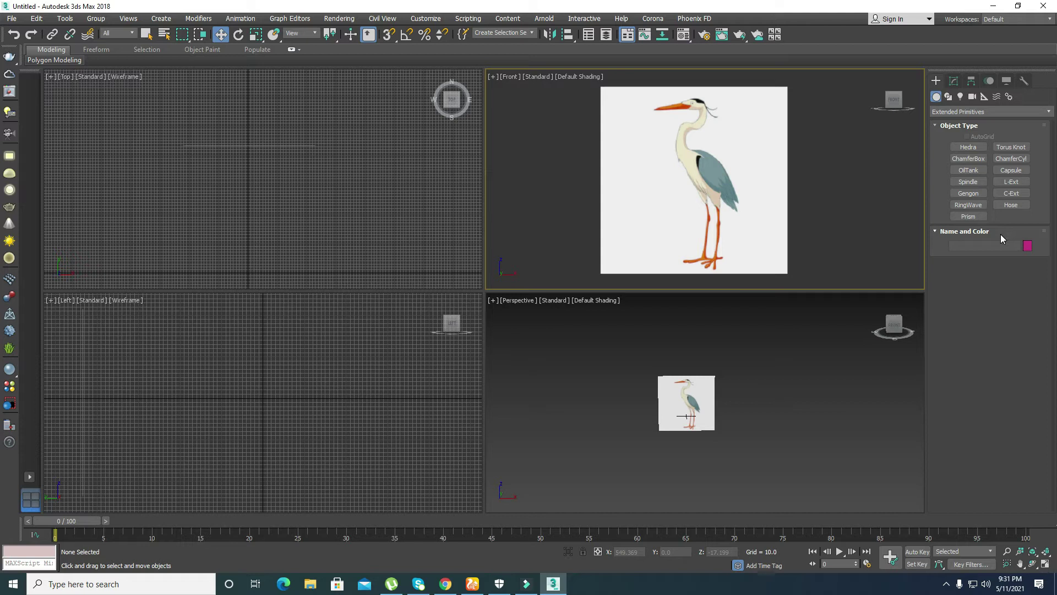
click(1009, 174)
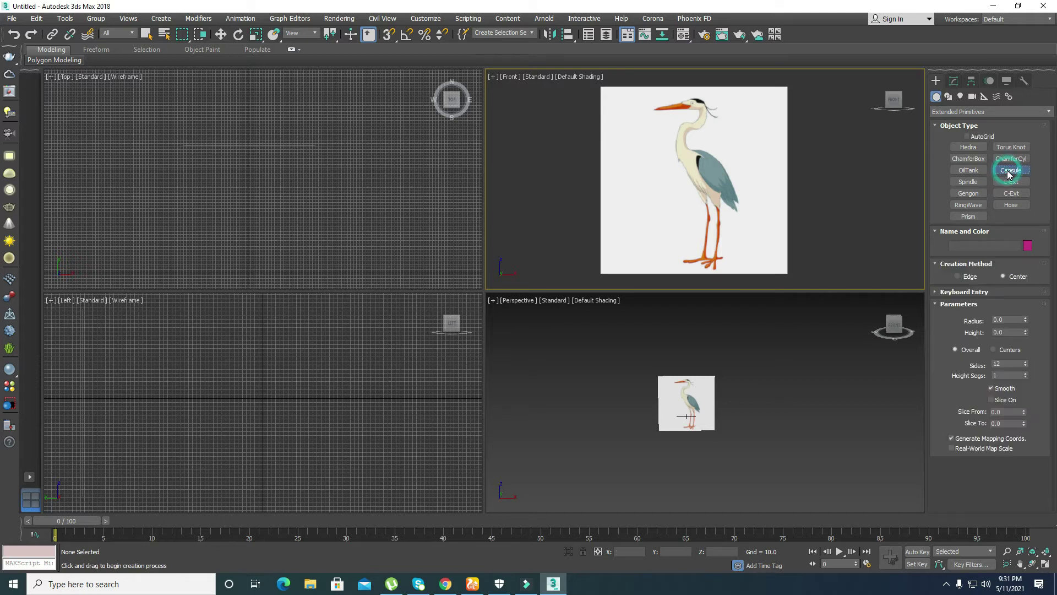
drag(248, 181, 253, 191)
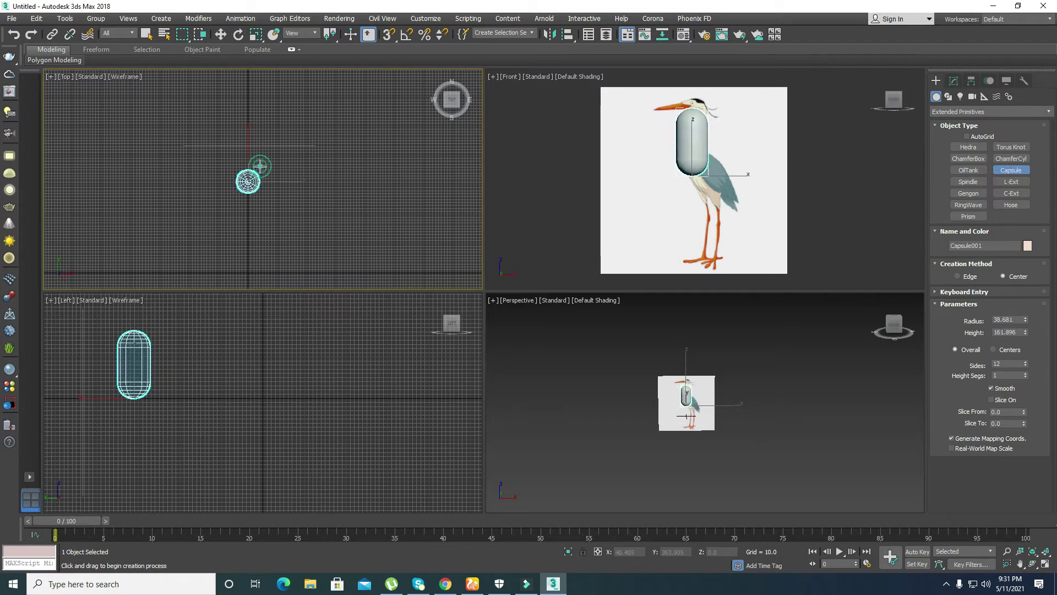
click(640, 196)
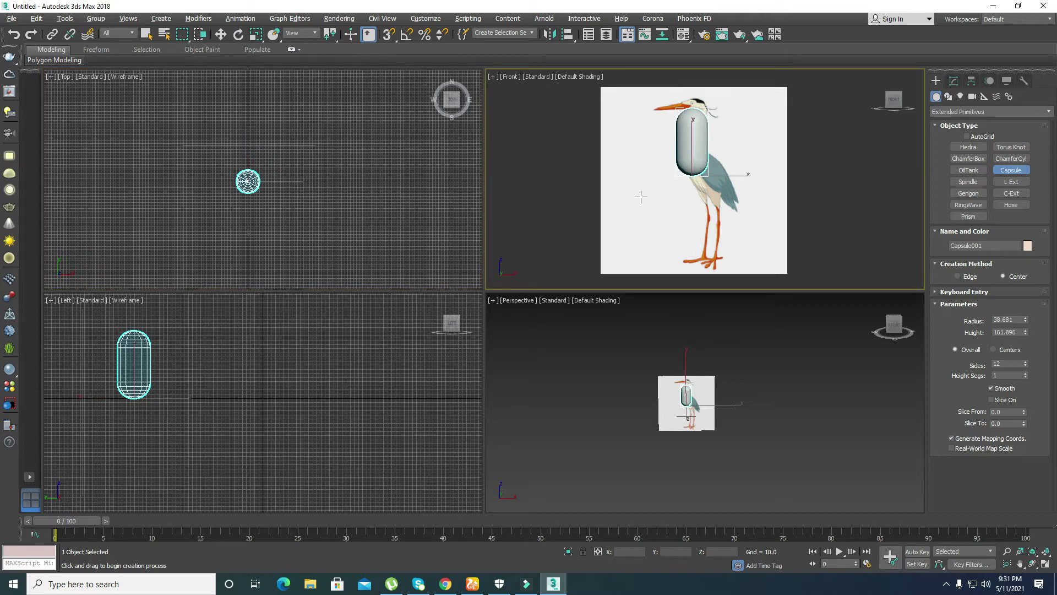
Step: Maximize the Front viewport with edged faces shown and move the capsule down over the heron's body
key(alt+w)
key(w)
key(F4)
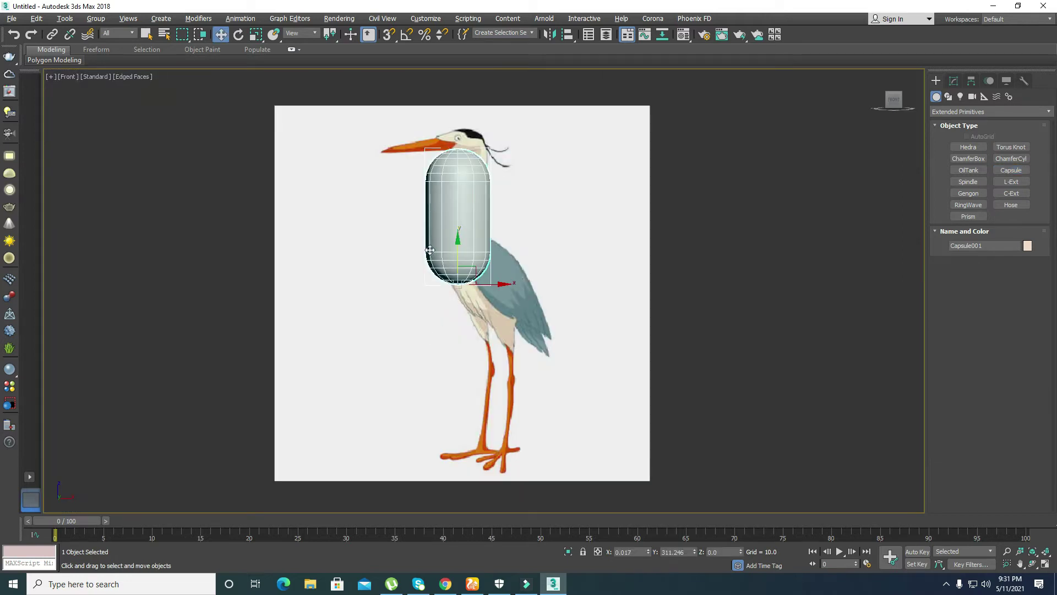
drag(472, 270, 503, 335)
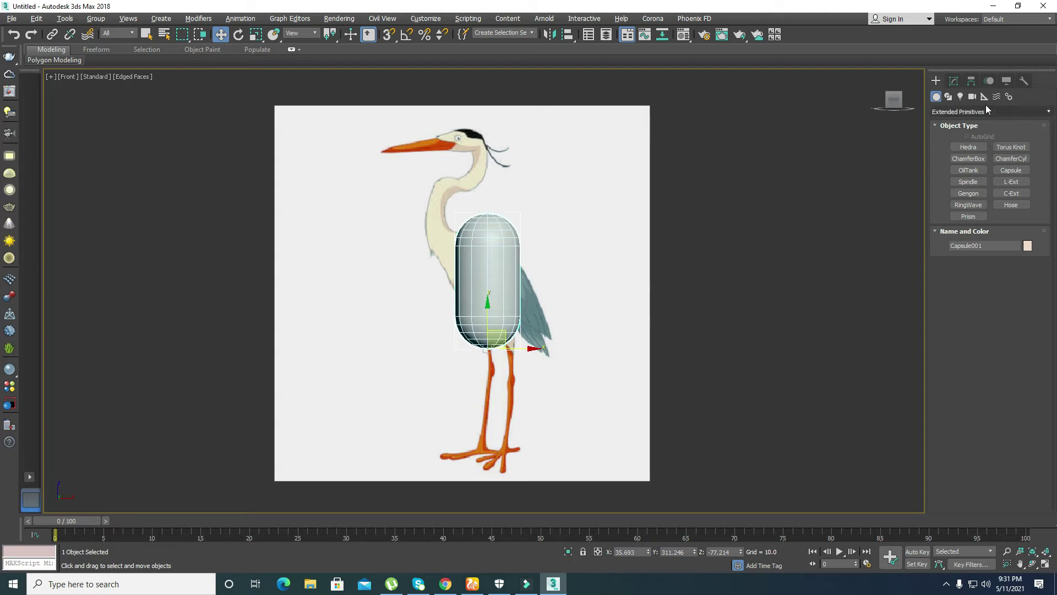
Step: Change the capsule to a radius of about 27, 8 sides and 3 height segments
click(955, 83)
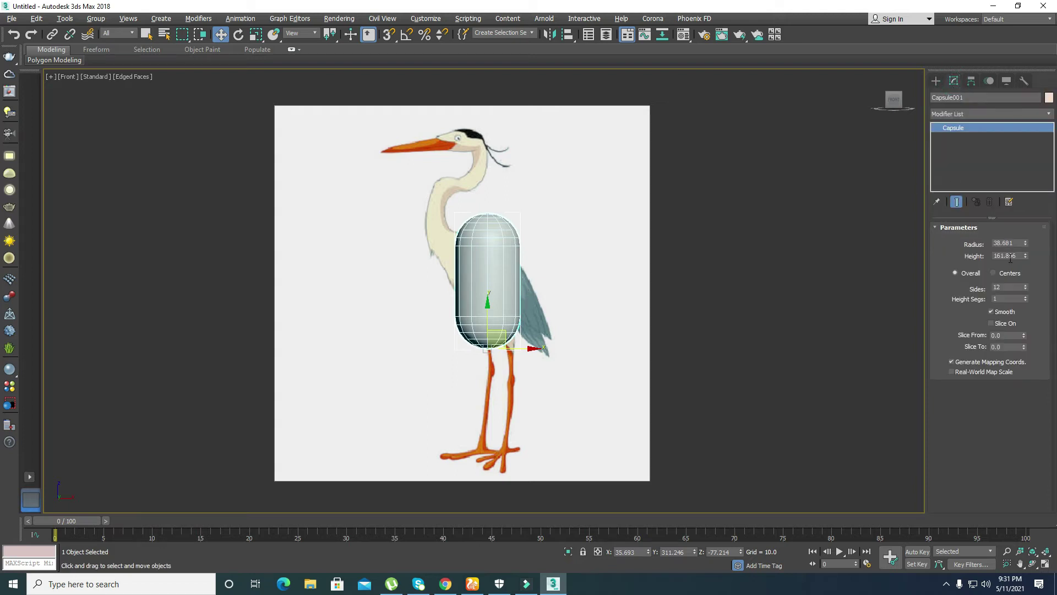
drag(1025, 243, 1024, 257)
double_click(1004, 286)
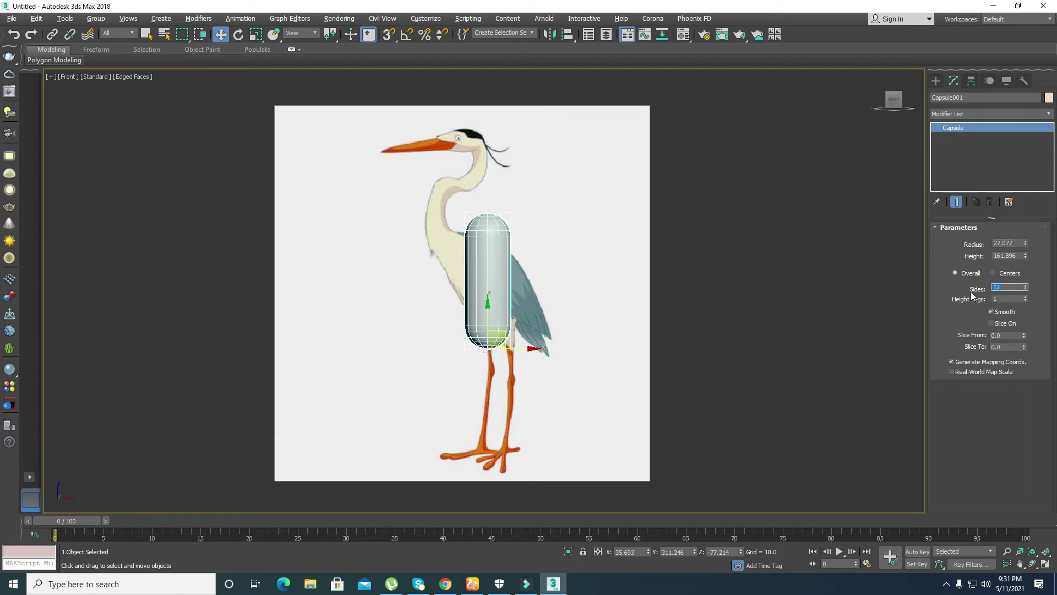
key(Return)
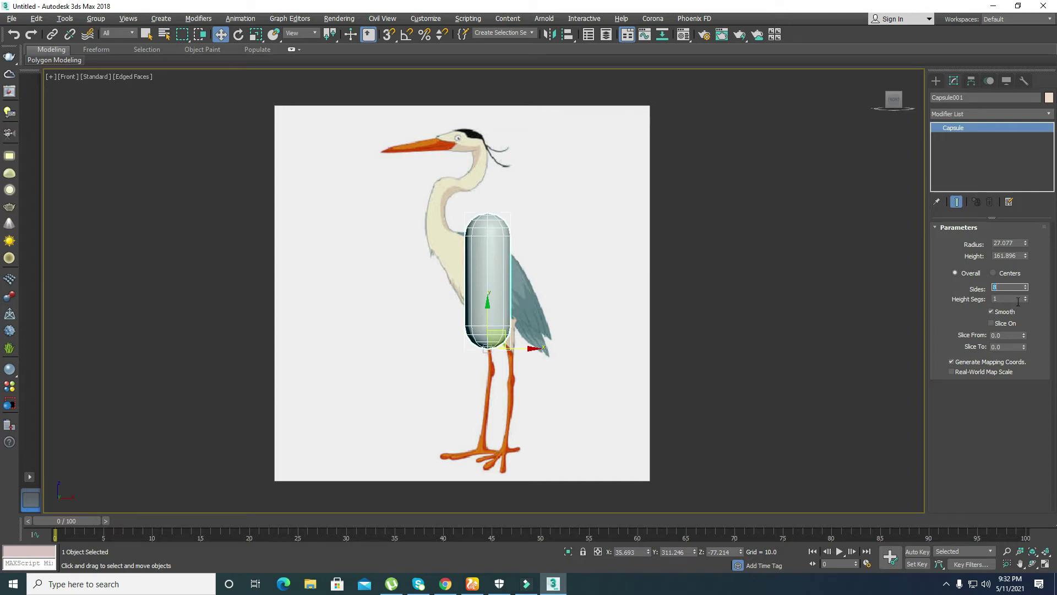
click(1016, 298)
text(3)
key(Return)
Step: Convert the capsule to an Editable Poly and switch to Vertex sub-object level
right_click(483, 291)
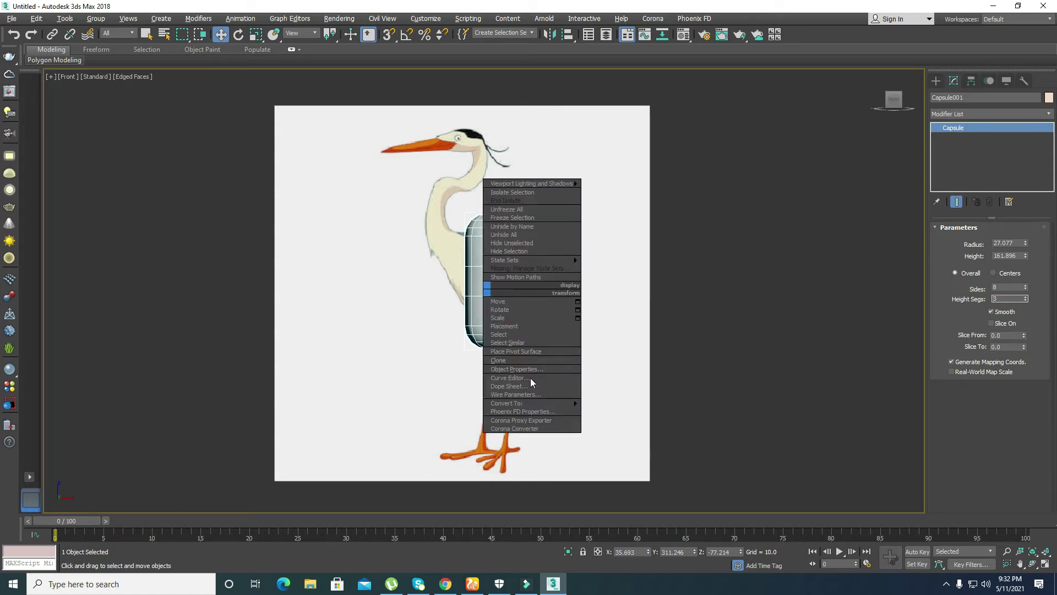
mouse_move(545, 403)
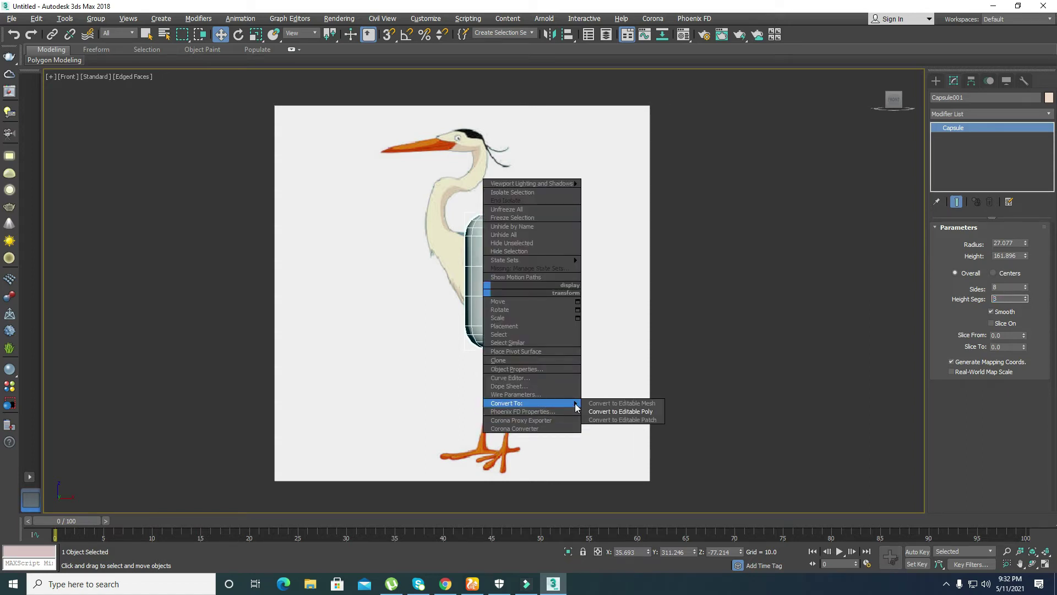
click(611, 414)
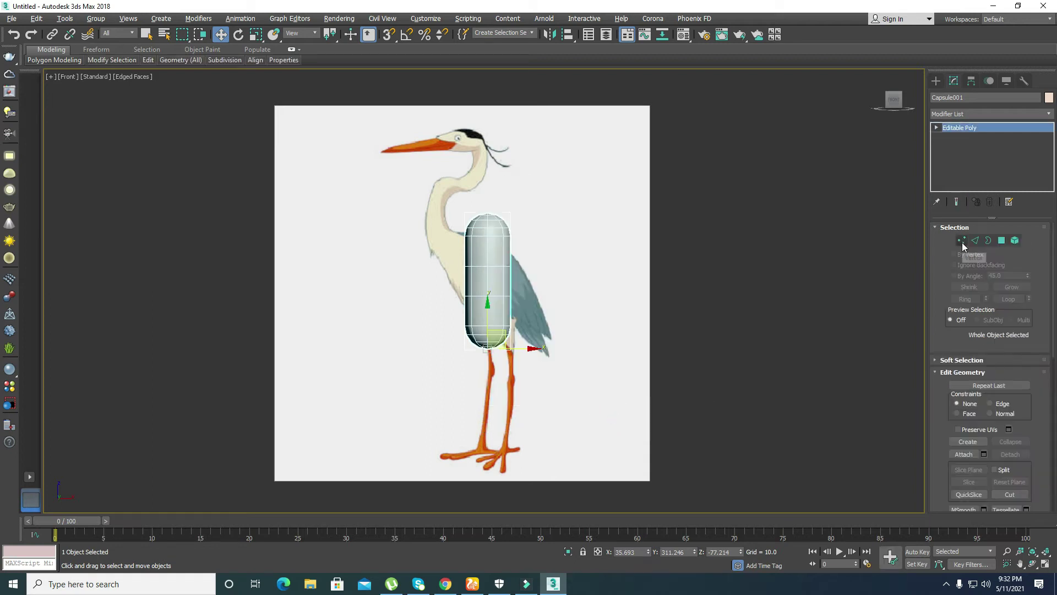
click(962, 241)
Step: Shift the capsule's vertex rows sideways so the mesh slants from the heron's neck base down to its legs
drag(400, 187, 562, 254)
drag(507, 208, 460, 210)
drag(519, 275, 490, 274)
drag(425, 284, 523, 310)
drag(519, 296, 510, 297)
drag(450, 313, 518, 374)
drag(506, 331, 517, 325)
drag(428, 283, 490, 295)
drag(418, 255, 484, 237)
Step: Scale up the middle and lower vertex rows to fill the width of the heron's body
key(r)
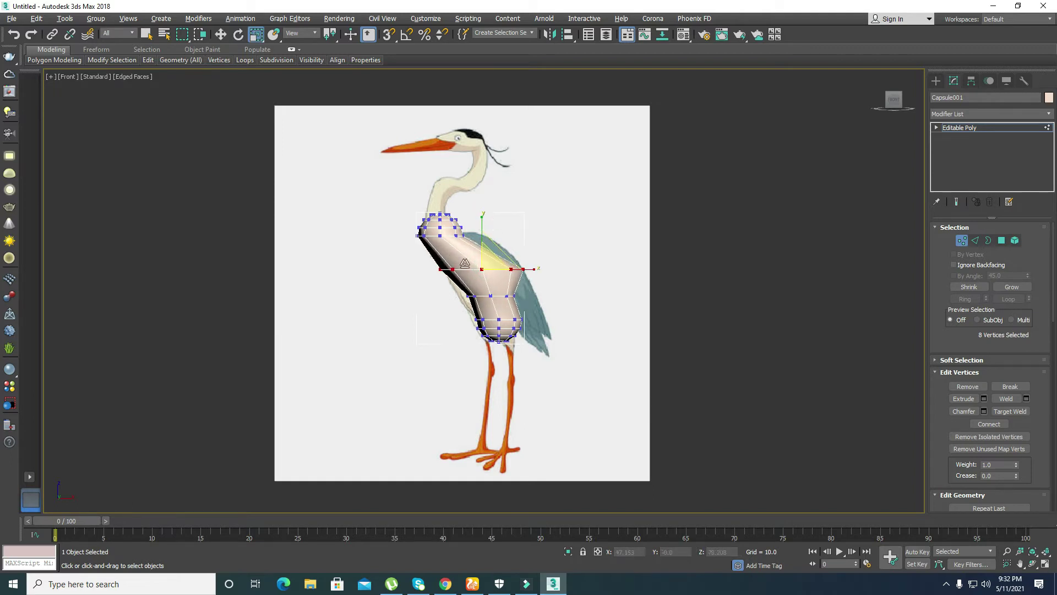
drag(443, 283, 504, 261)
drag(521, 321, 522, 322)
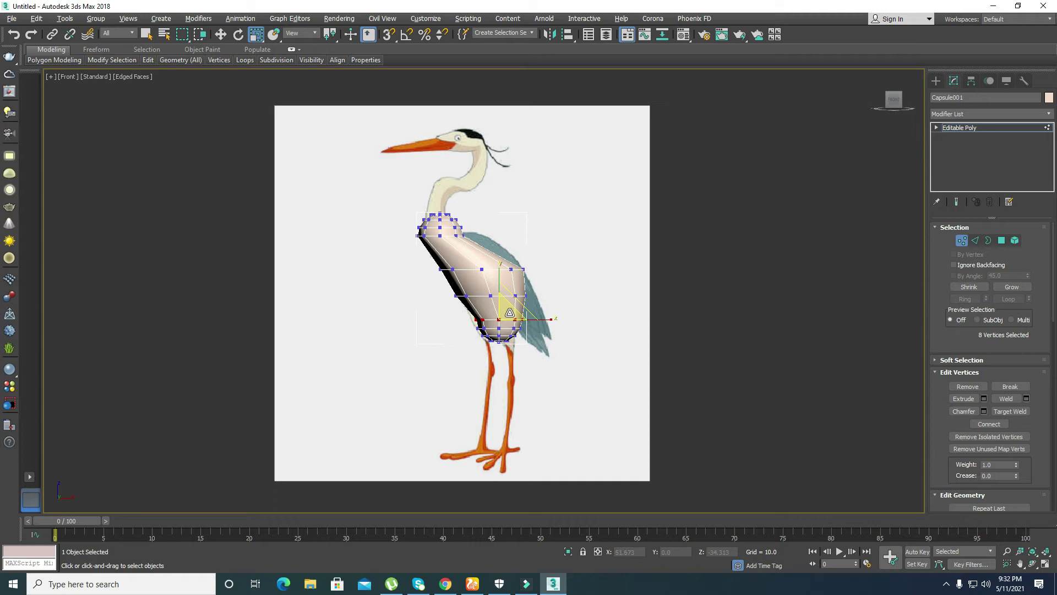
drag(508, 315, 513, 303)
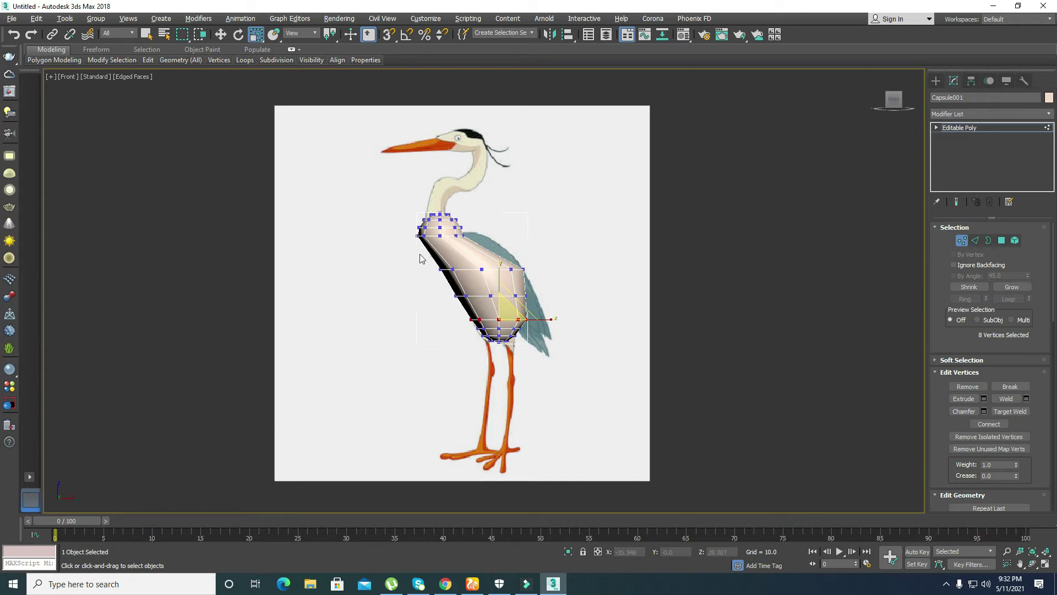
Step: Move the vertex row below the neck cap down to the chest and shoulder and rotate it about 24 degrees
drag(413, 229, 481, 260)
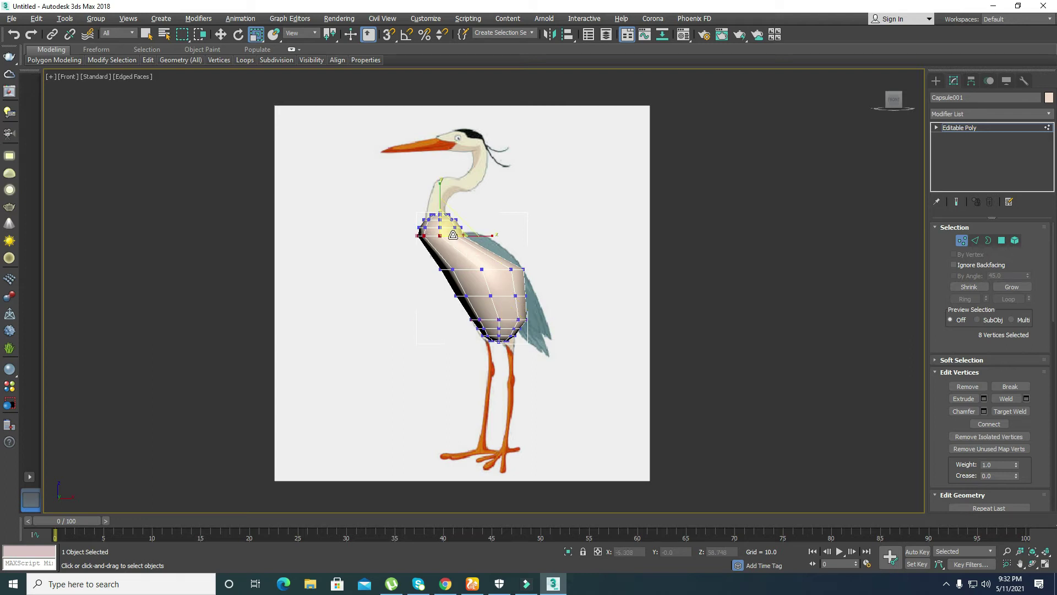
key(w)
drag(455, 221, 473, 229)
key(e)
drag(490, 225, 490, 196)
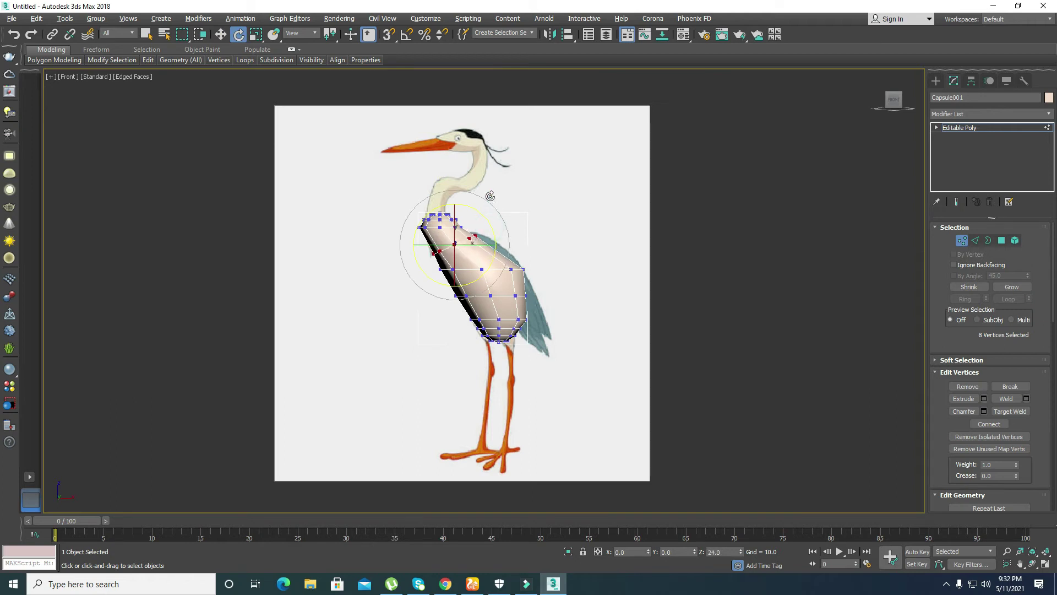
Step: Scale and position the next vertex row up to fit the base of the heron's neck
scroll(457, 191, up, 5)
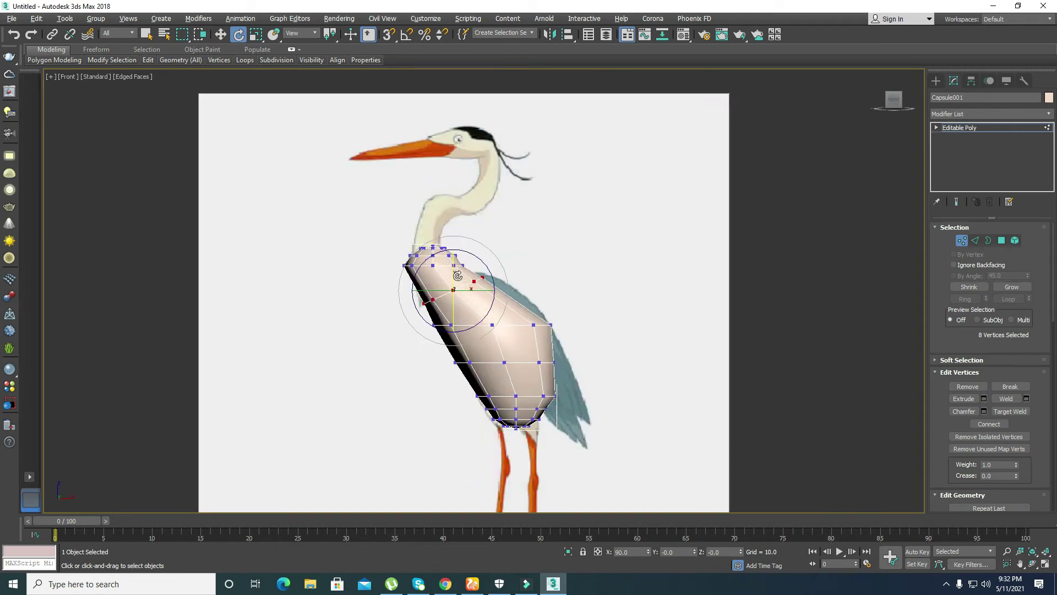
drag(347, 255, 448, 264)
key(r)
key(w)
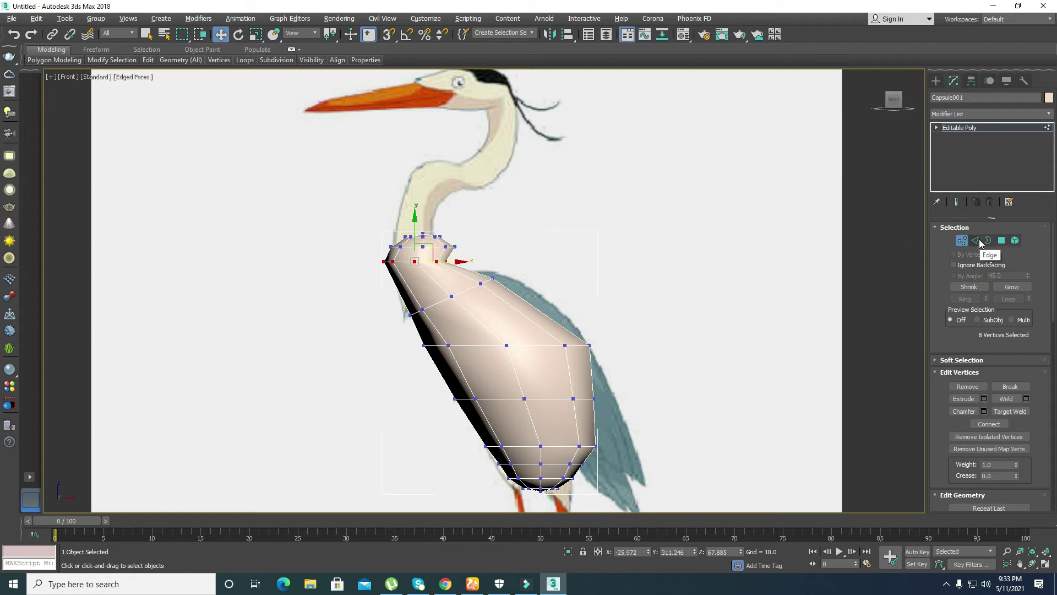
Step: Raise the top cap vertices up the heron's neck and fit the vertex row below them to the neck's width
drag(372, 206, 485, 243)
middle_drag(388, 295, 398, 343)
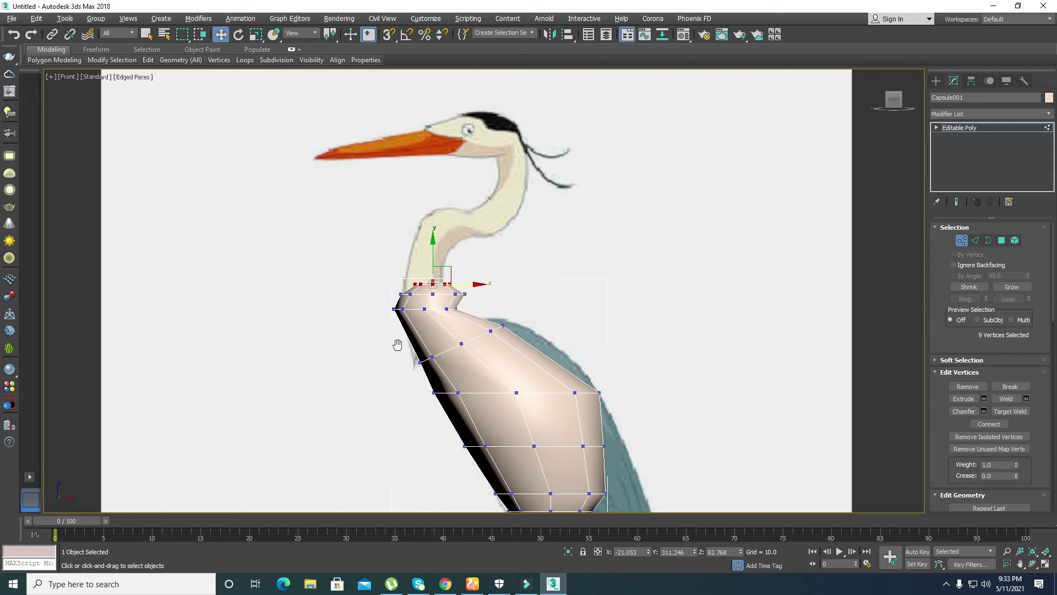
drag(454, 270, 451, 220)
drag(389, 280, 456, 283)
key(r)
key(w)
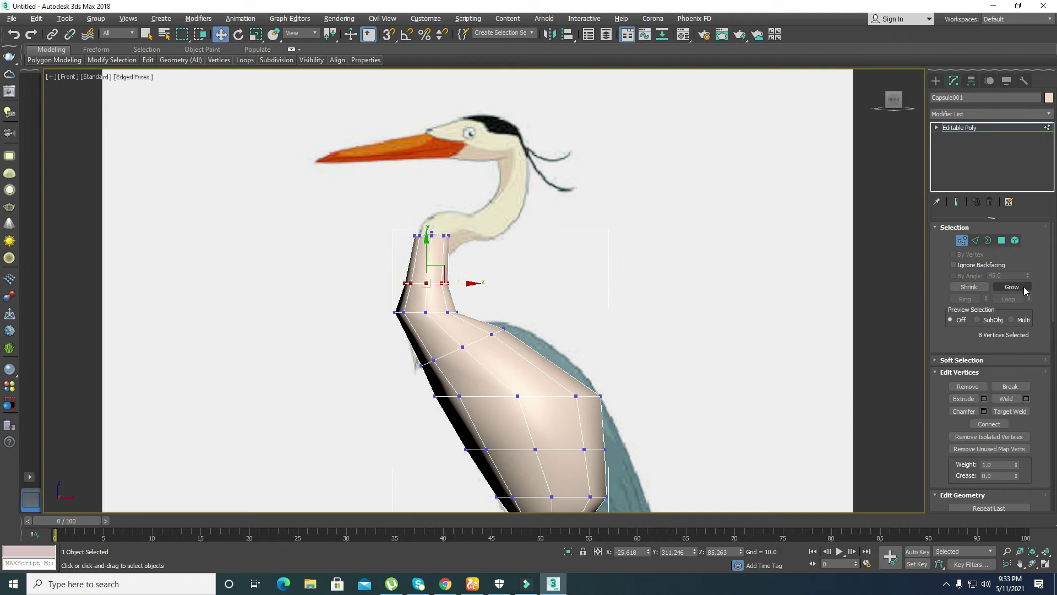
Step: Adjust individual vertices along the shoulder and back so the mesh follows the heron's curved outline
middle_drag(521, 321, 517, 275)
drag(512, 263, 478, 306)
ctrl+drag(467, 296, 444, 317)
drag(497, 280, 521, 282)
drag(493, 335, 612, 371)
drag(573, 340, 571, 330)
middle_drag(536, 414, 520, 315)
click(508, 287)
drag(598, 321, 577, 292)
click(577, 383)
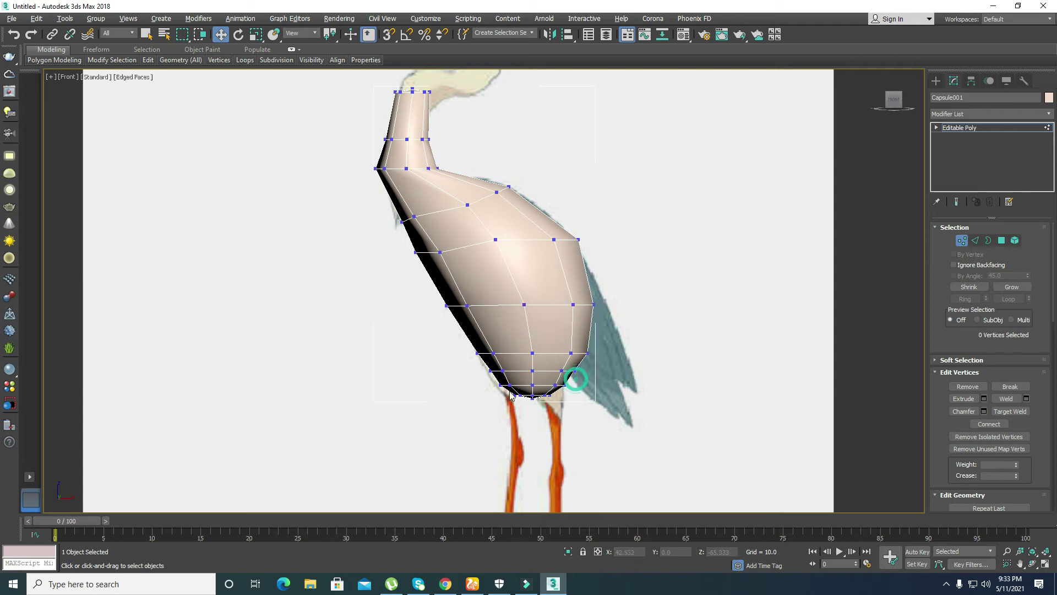
Step: Move all the vertex rows at the body's lower end slightly down to the top of the legs
drag(433, 338, 616, 410)
drag(551, 363, 551, 372)
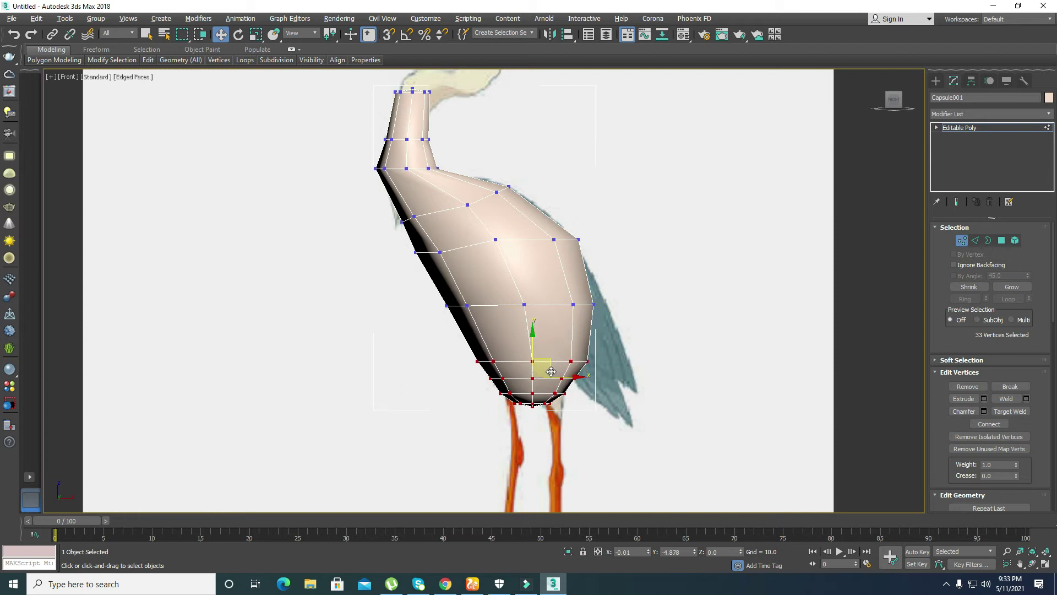
click(543, 306)
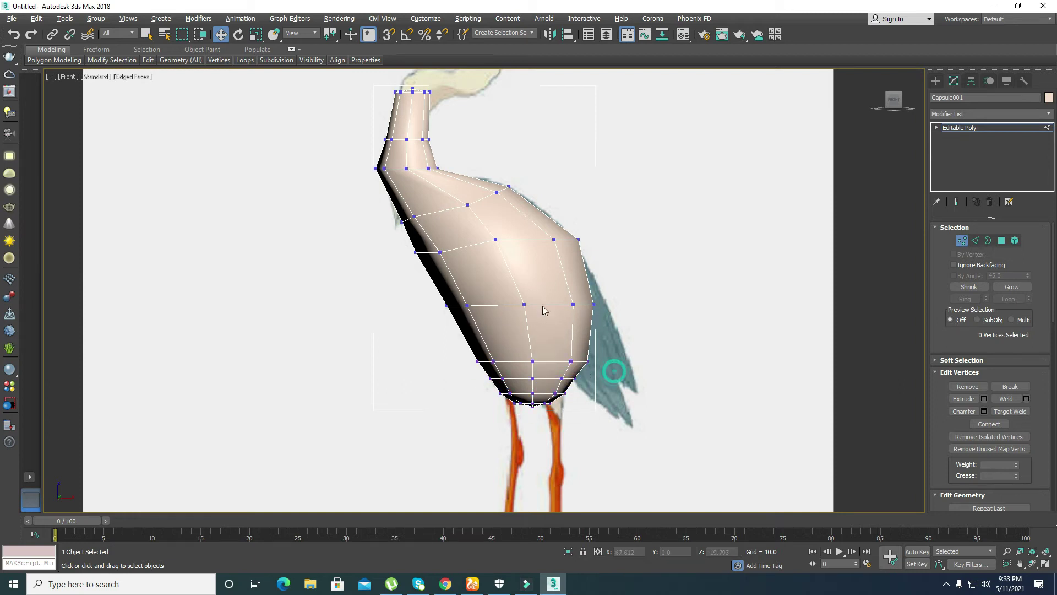
scroll(543, 306, down, 4)
Step: In Polygon mode, select the eight cap polygons at the neck's tip in the Perspective viewport with edged faces shown
click(1001, 240)
key(alt+w)
click(657, 388)
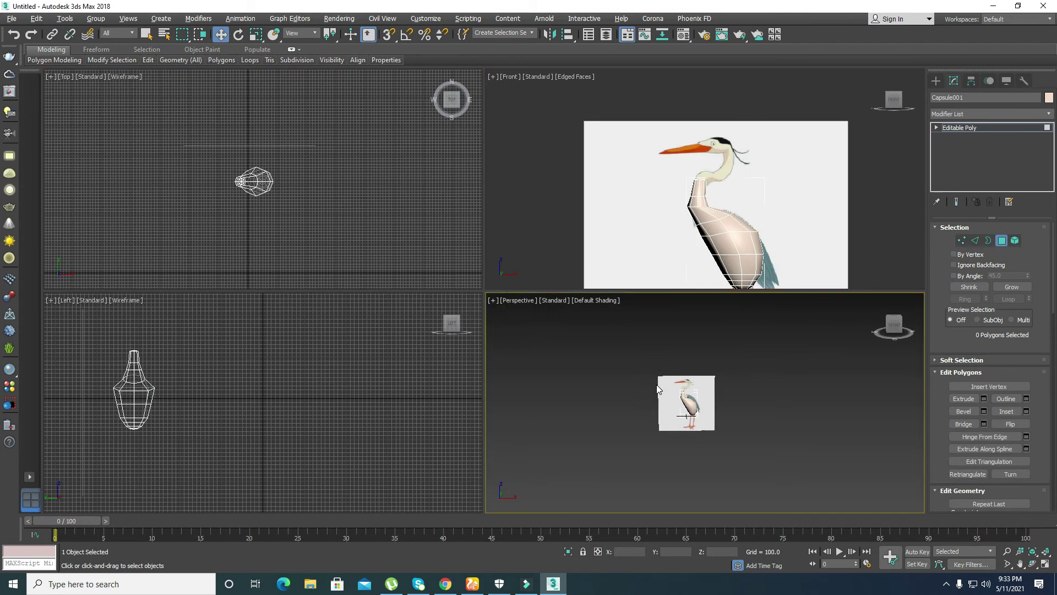
key(alt+w)
key(F4)
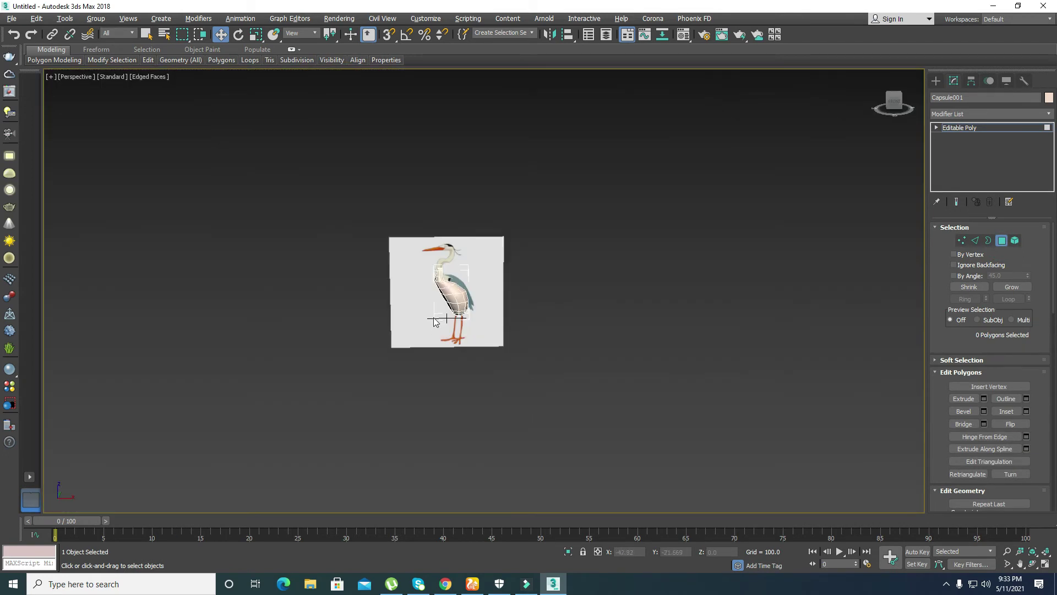
scroll(434, 321, up, 4)
alt+middle_drag(419, 312, 441, 238)
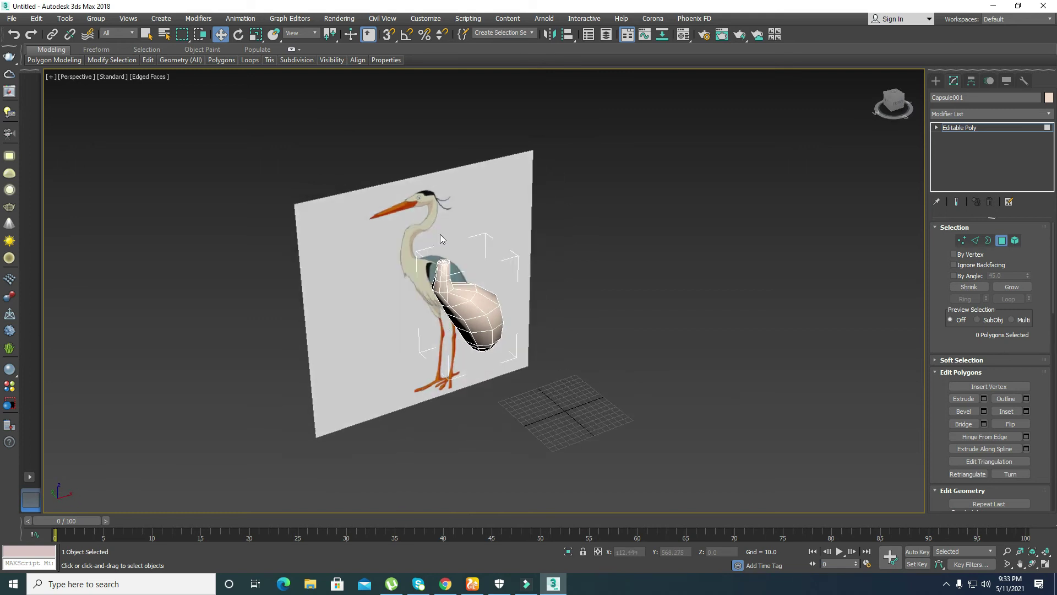
scroll(440, 234, up, 5)
click(447, 312)
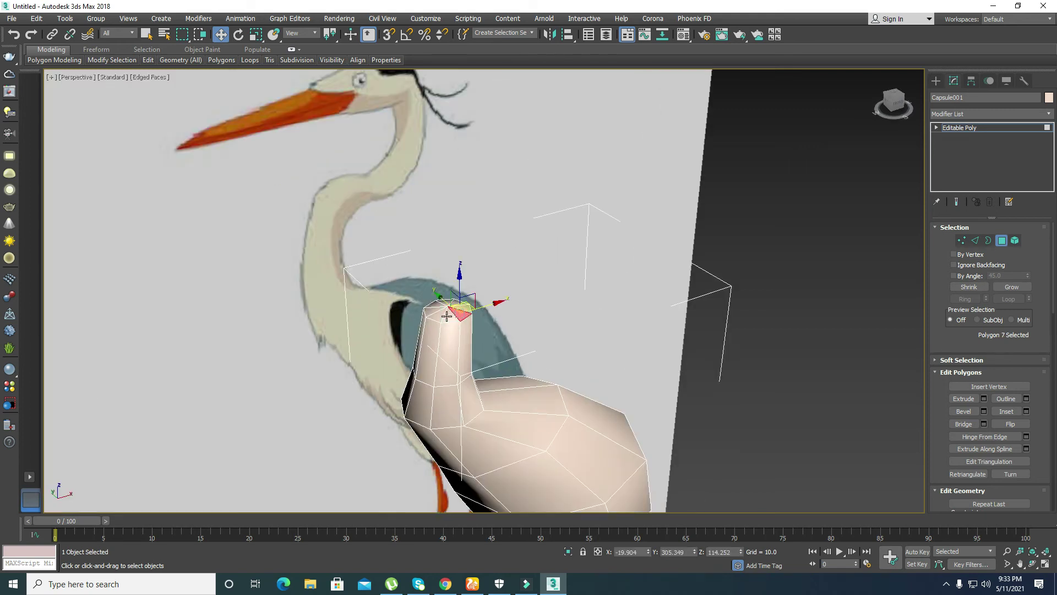
ctrl+click(447, 317)
ctrl+click(439, 316)
ctrl+click(433, 311)
ctrl+click(438, 306)
ctrl+click(454, 302)
ctrl+click(456, 303)
ctrl+click(463, 309)
Step: In the Front viewport, tilt the selected neck-tip polygons toward the neck's bend and scale them to 120 percent
key(alt+w)
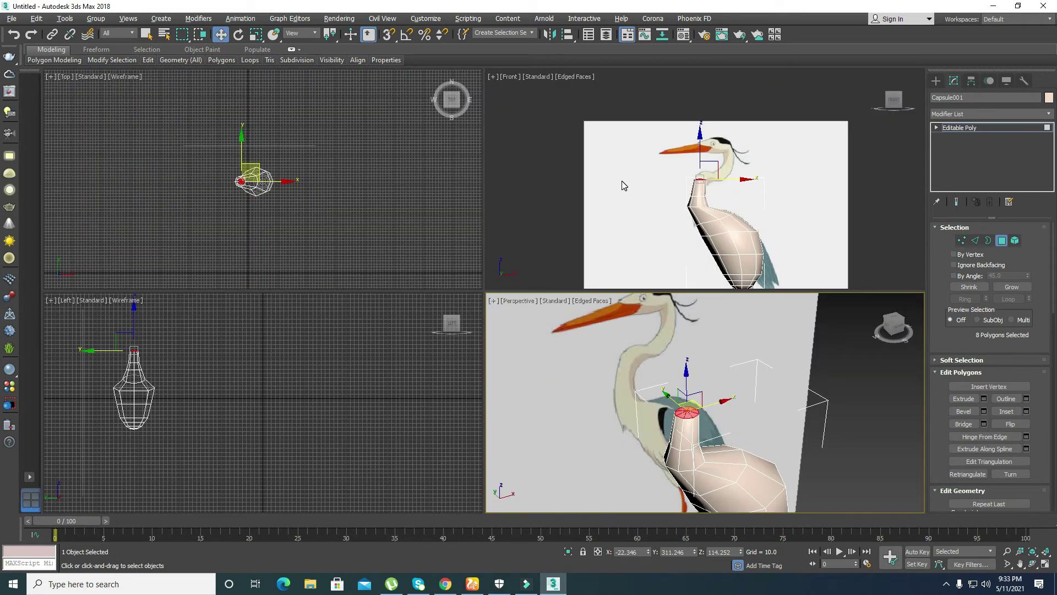
key(alt+w)
scroll(484, 291, up, 2)
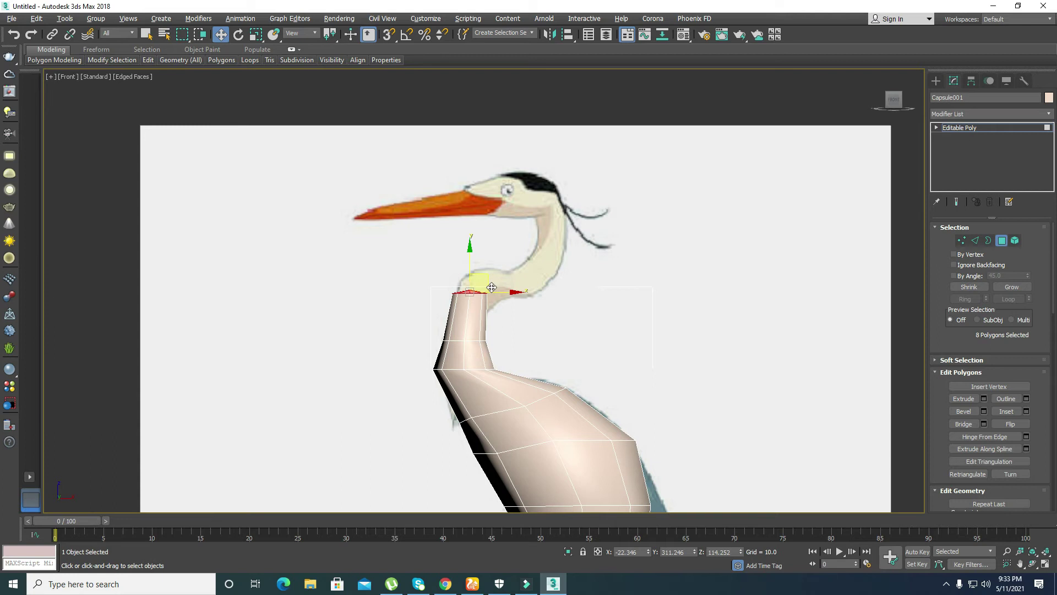
key(e)
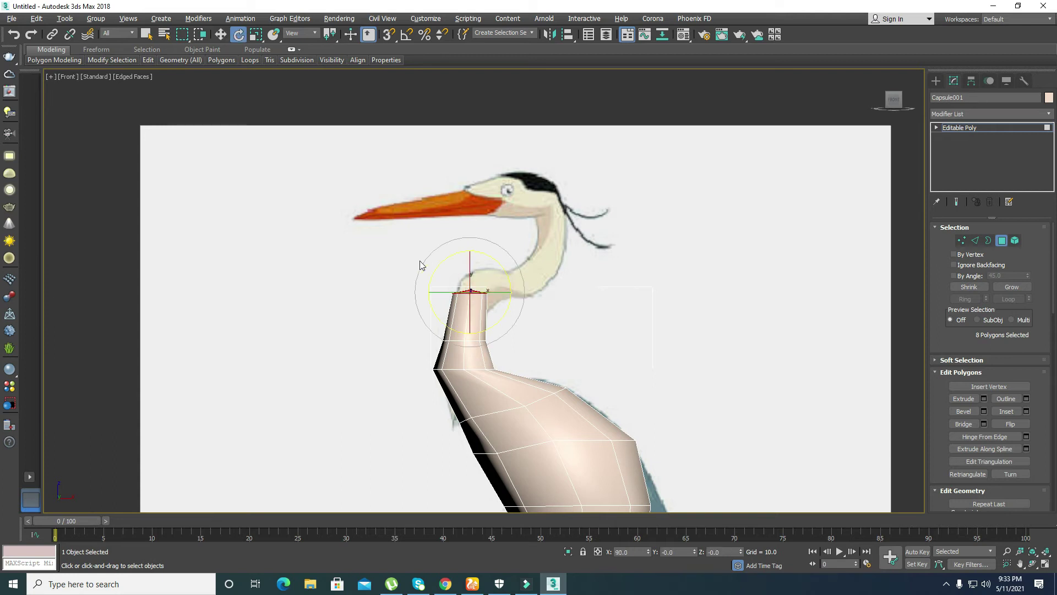
drag(507, 275, 485, 275)
key(w)
key(r)
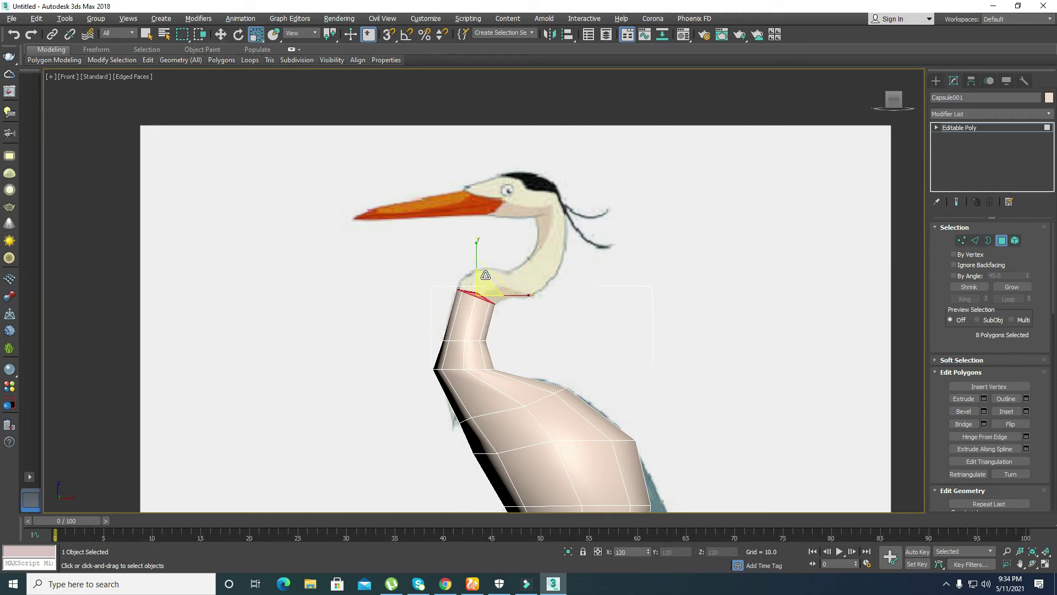
Step: Extrude the neck-tip polygons by 16.27, rotate them into the neck's bend and scale them down slightly
click(984, 398)
drag(515, 275, 616, 277)
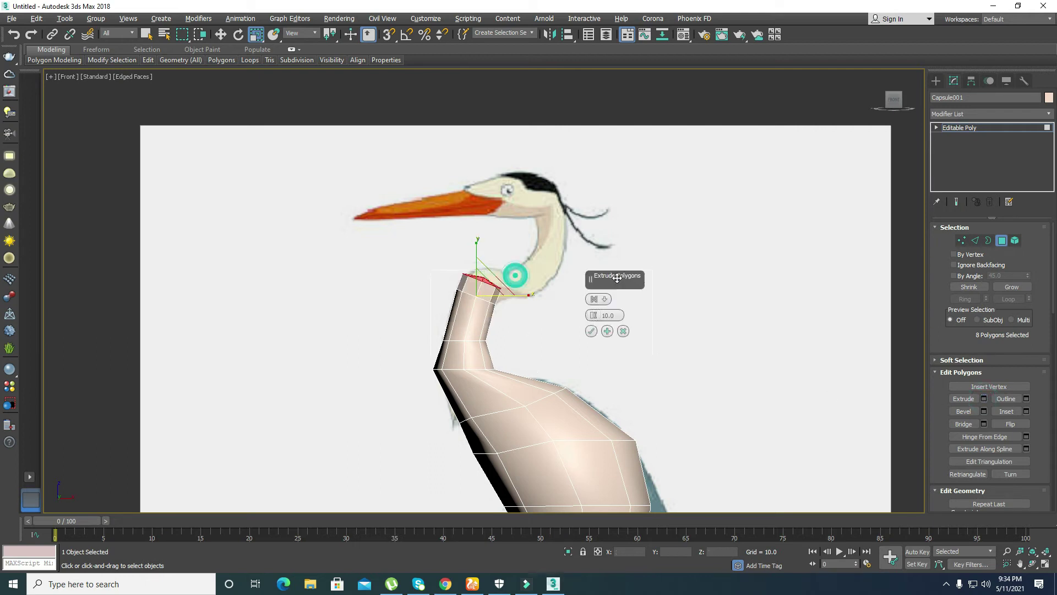
key(e)
drag(519, 284, 520, 311)
drag(593, 316, 590, 302)
drag(515, 278, 517, 292)
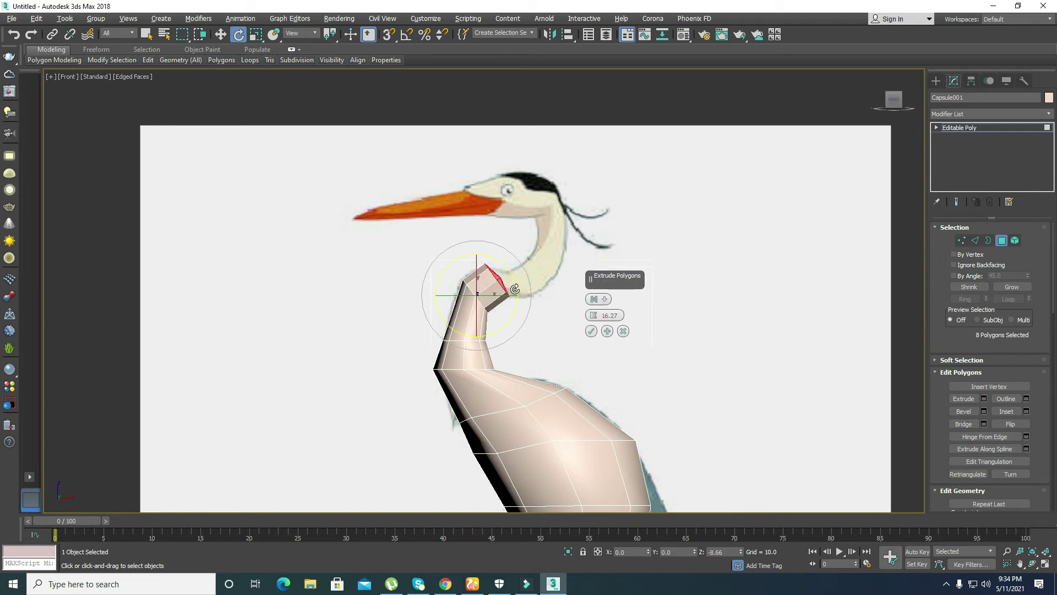
click(590, 331)
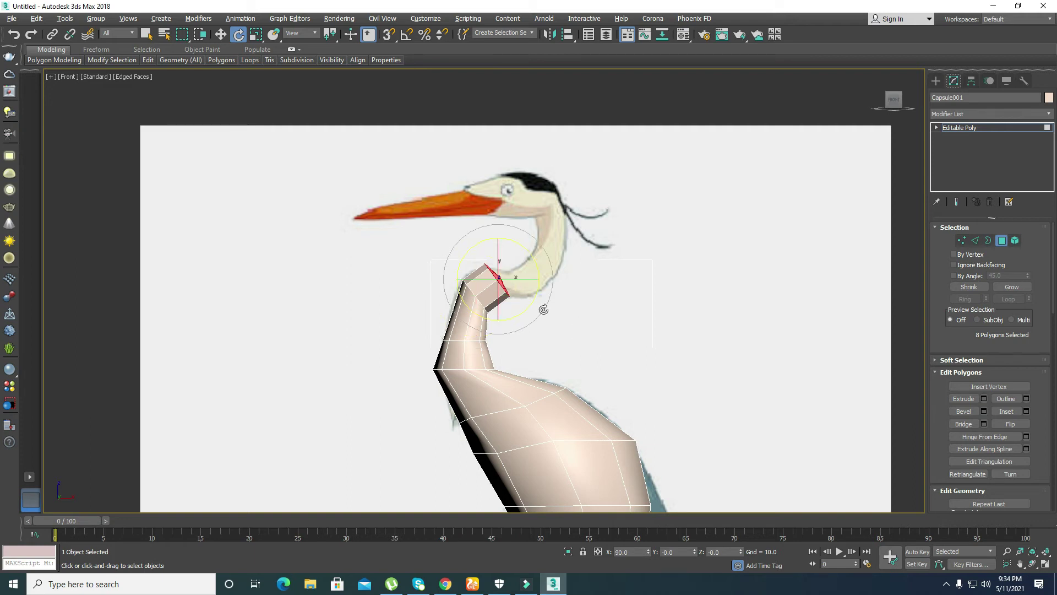
key(r)
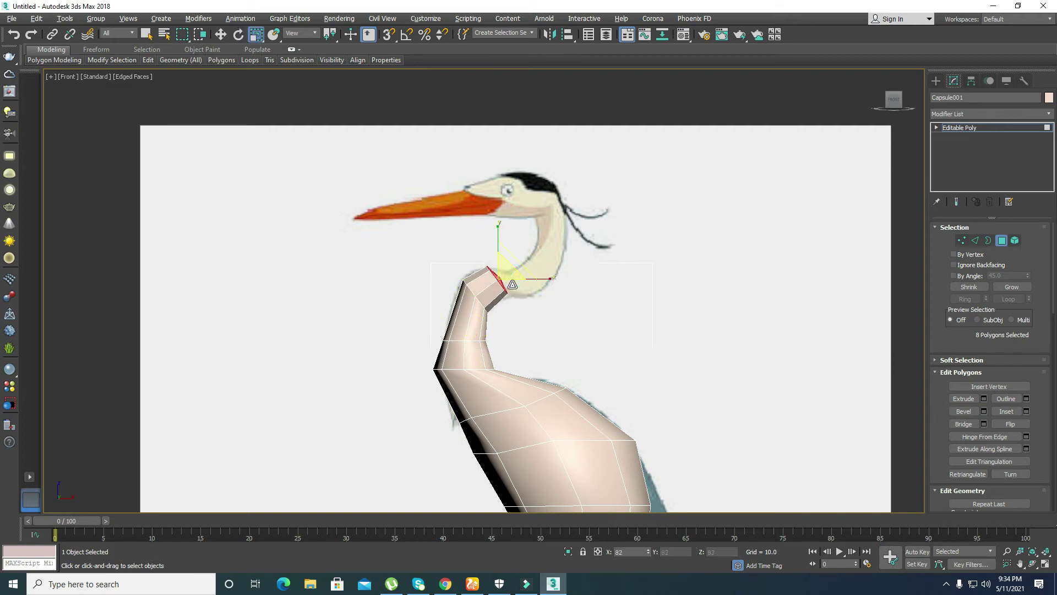
Step: Extrude the neck-end polygons by another 16.27 and rotate them about -32 degrees to follow the neck's curve
click(983, 399)
key(e)
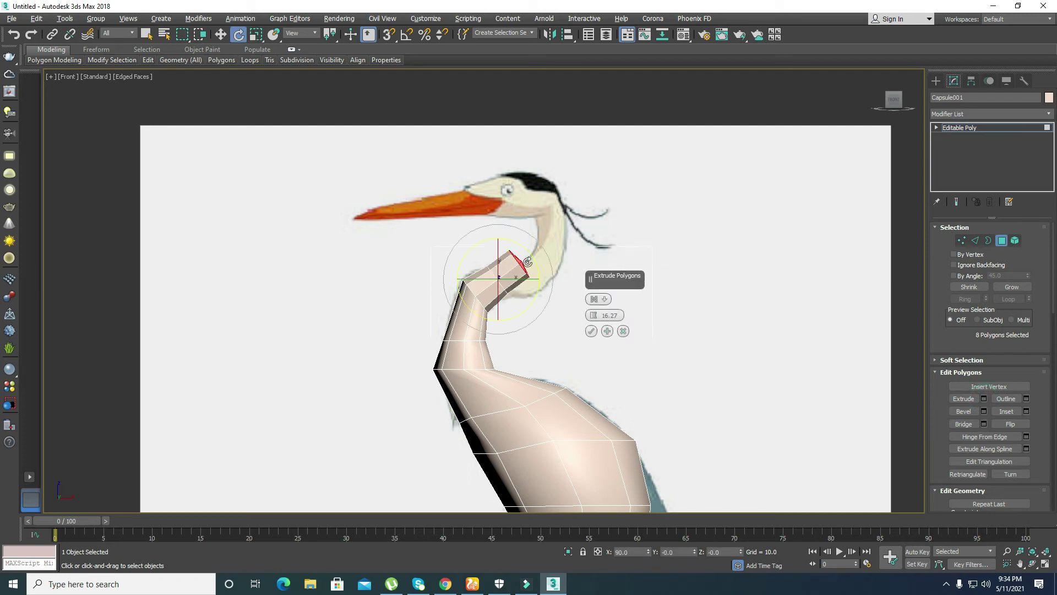
drag(532, 258, 535, 301)
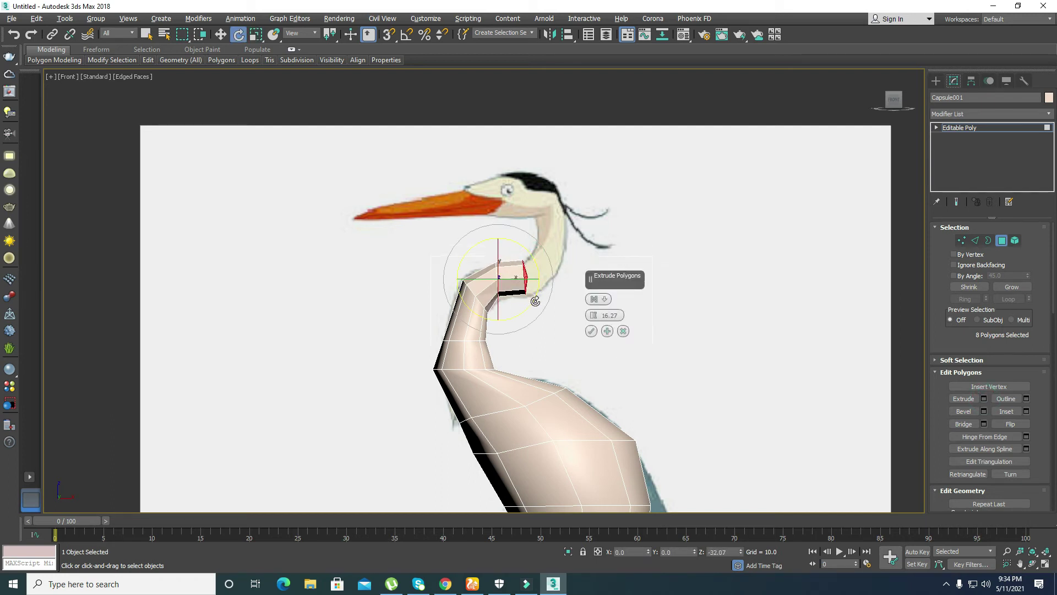
click(591, 331)
key(w)
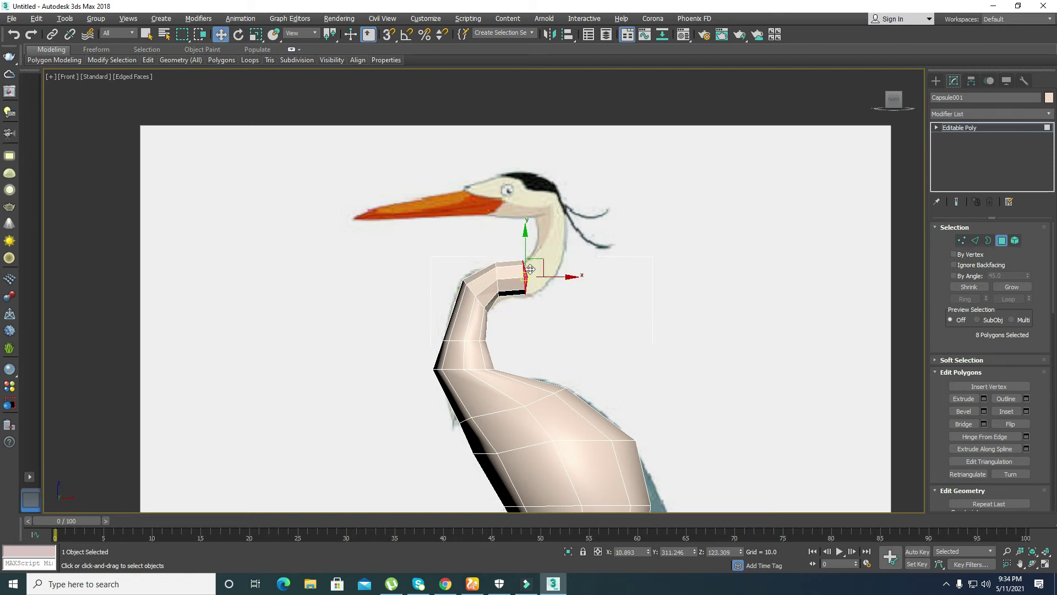
Step: Move the selected neck-end polygons onto the reference neck's lower bend and tilt them to follow its curve
drag(540, 262, 544, 265)
key(e)
key(w)
drag(548, 266, 549, 261)
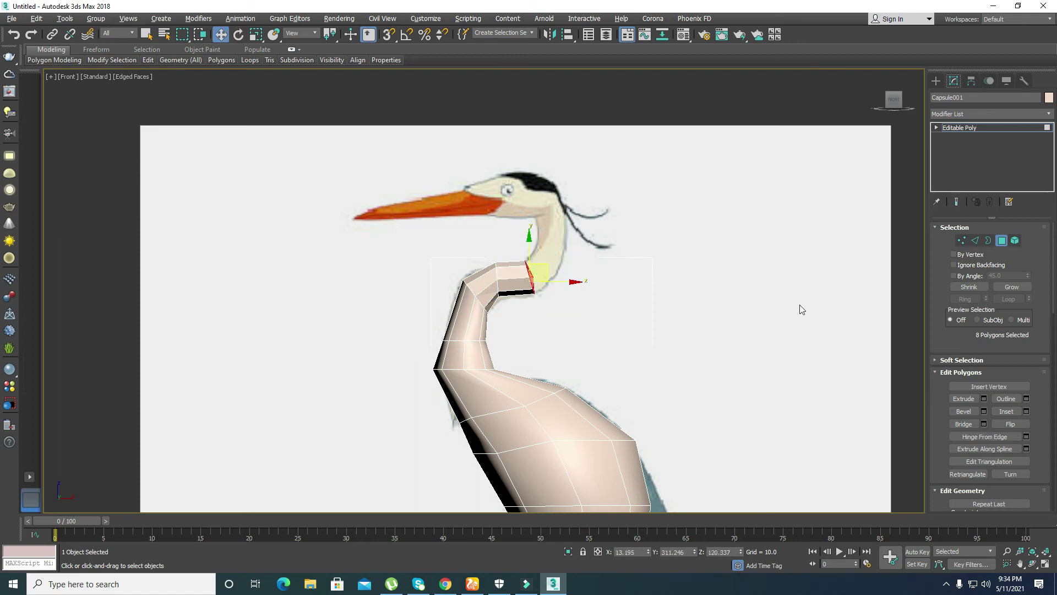
Step: In Vertex mode, lower the vertex ring behind the neck's tip and rotate the nine neck-tip vertices about 14 degrees
click(960, 243)
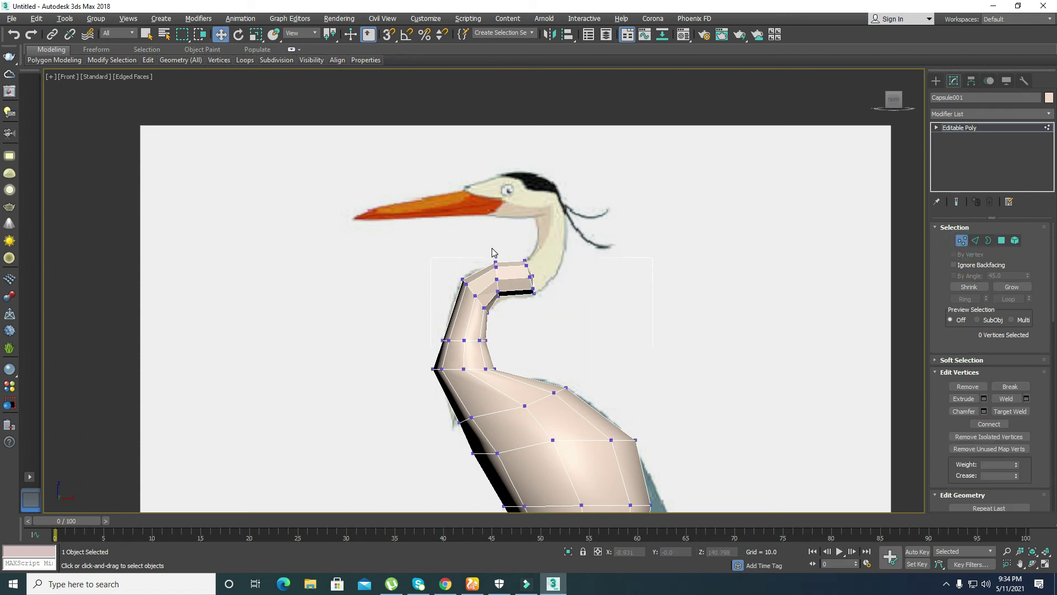
key(r)
drag(507, 280, 507, 283)
key(w)
drag(522, 239, 546, 299)
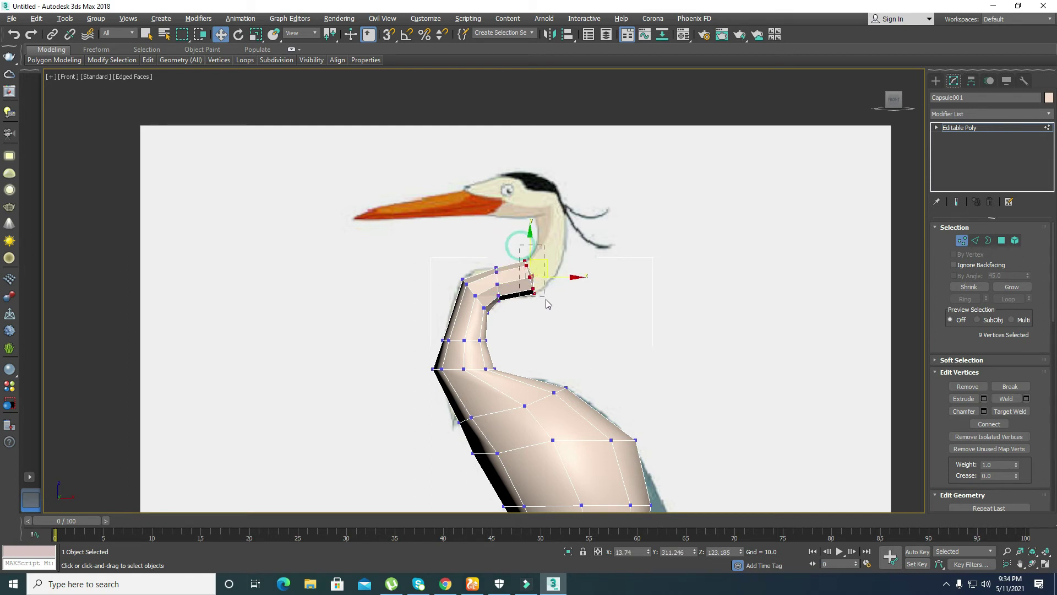
key(e)
drag(551, 243, 538, 223)
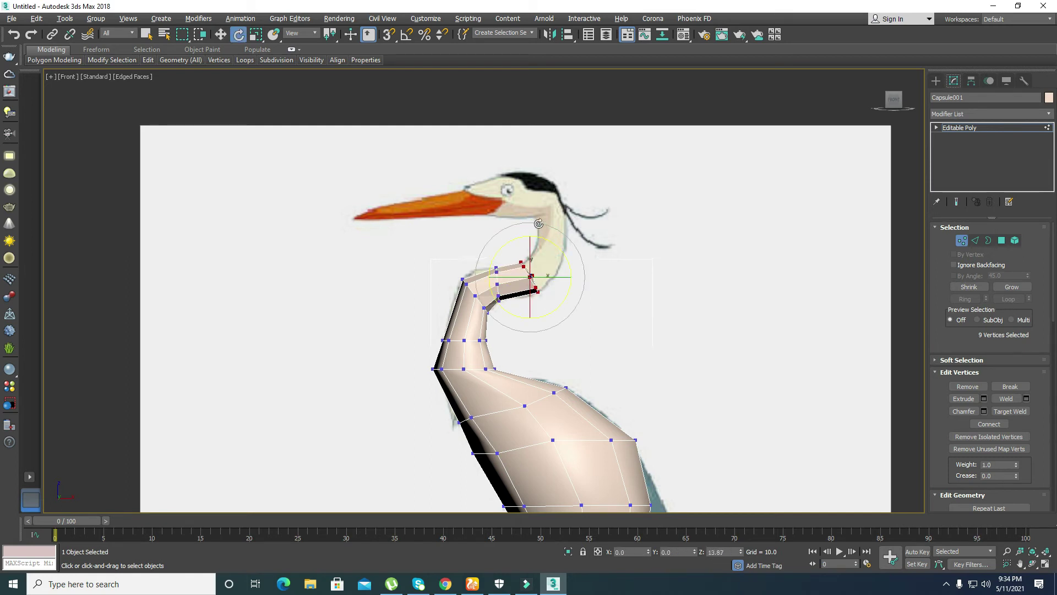
Step: Extrude the eight neck-end polygons by 24.52 and rotate them upward to follow the reference neck
click(1002, 240)
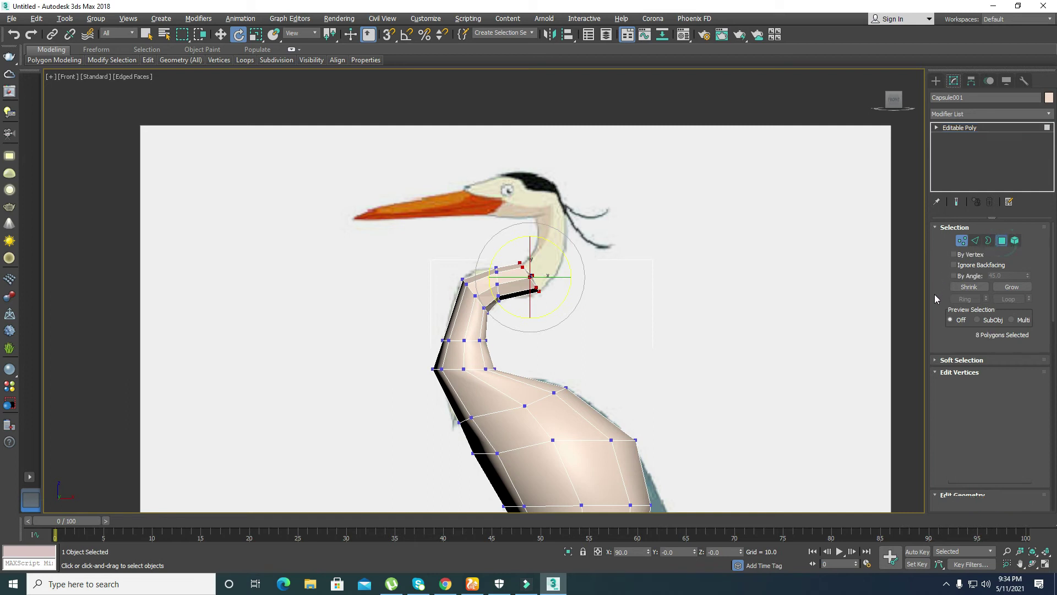
click(984, 398)
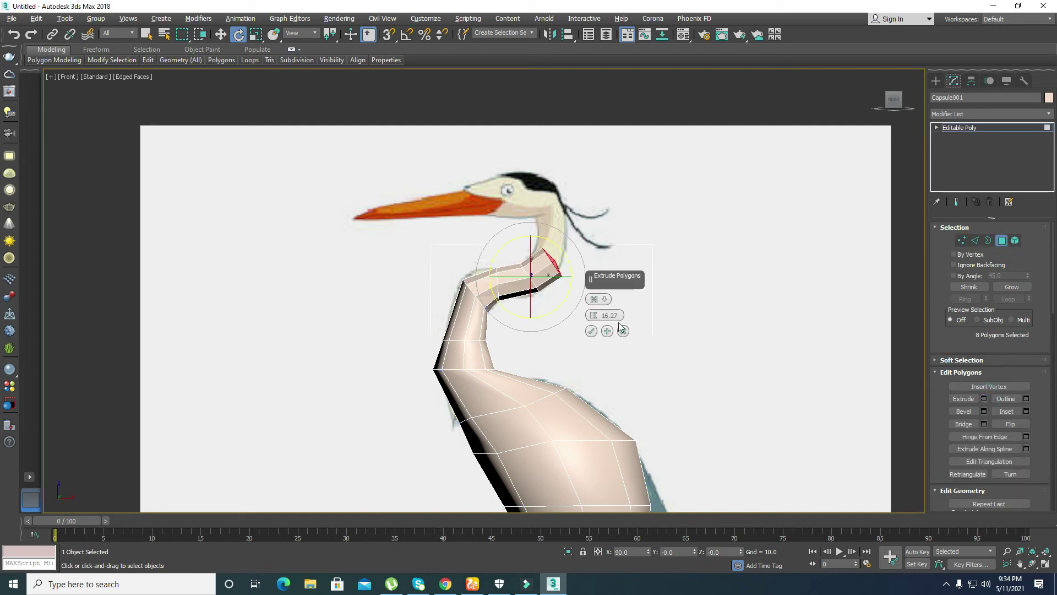
drag(593, 315, 592, 301)
drag(545, 241, 523, 229)
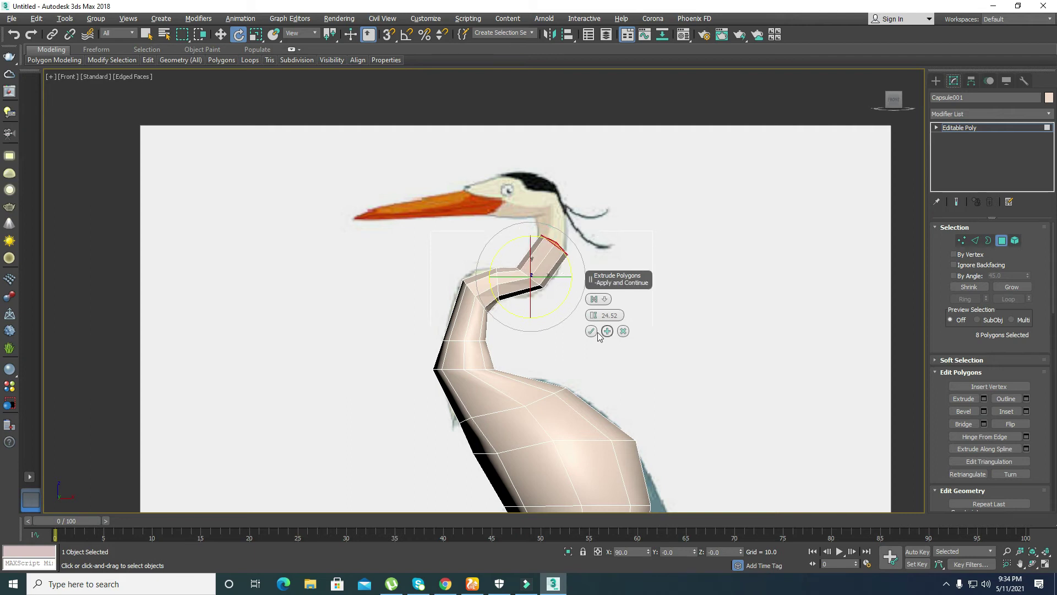
click(620, 332)
key(ctrl+z)
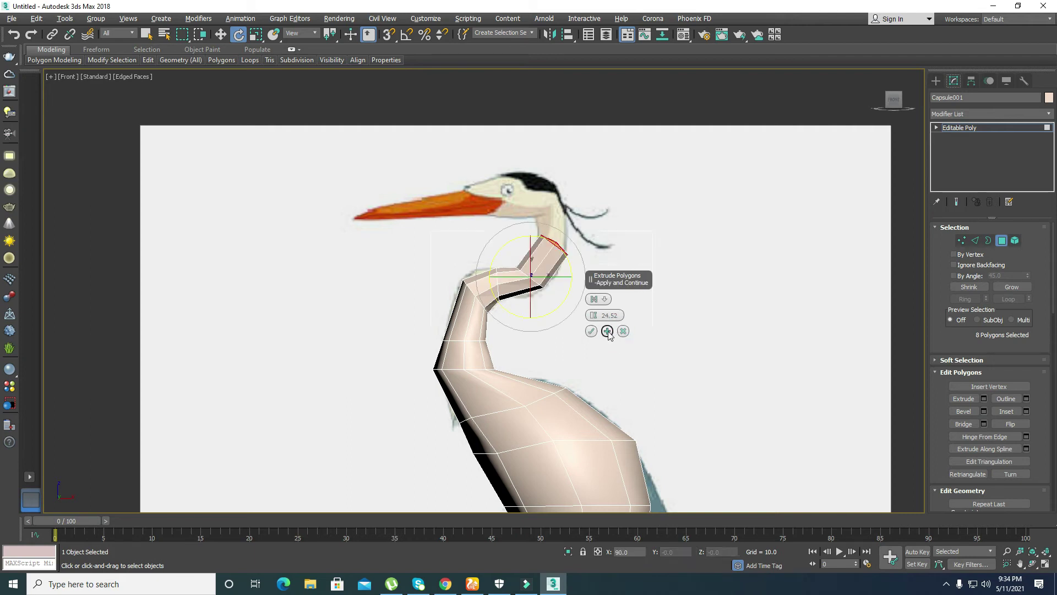
drag(561, 247, 561, 246)
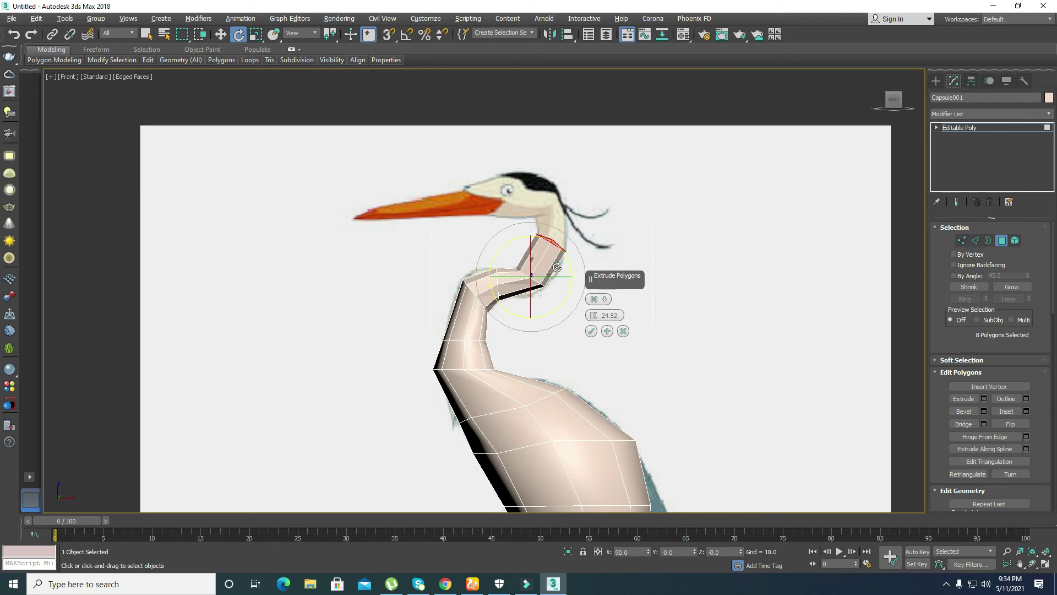
Step: Extrude the neck end again along the upright part of the neck, rotating it and setting the height to 17.26
click(607, 331)
drag(518, 218, 508, 255)
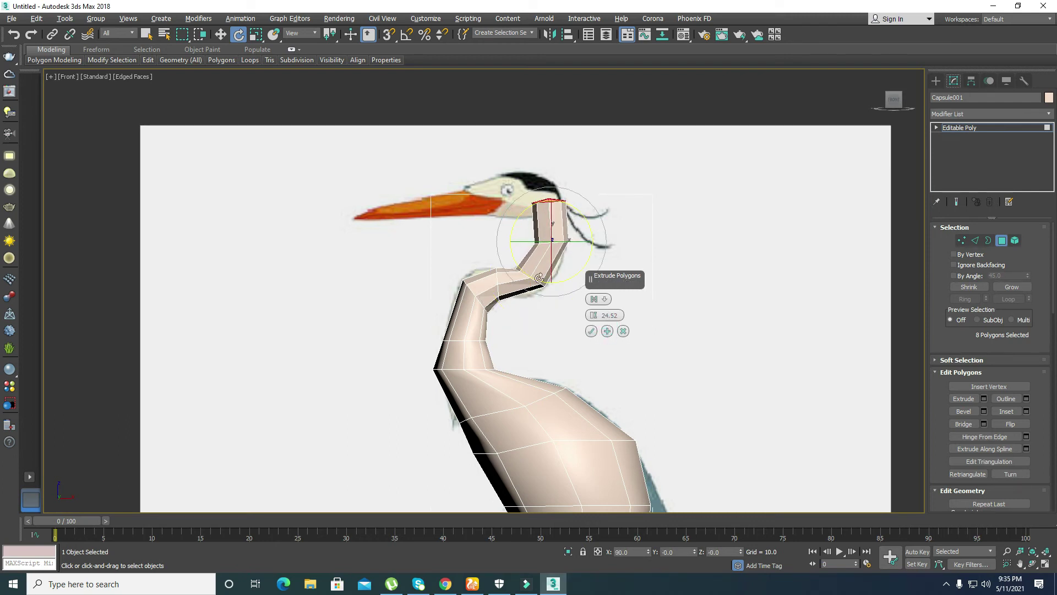
drag(584, 219, 581, 205)
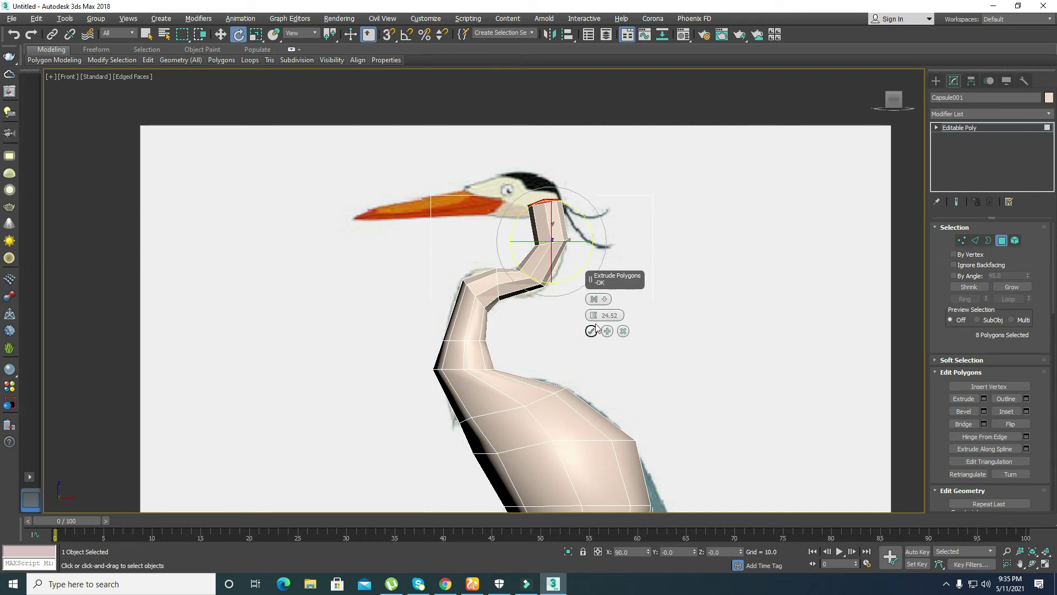
drag(598, 319, 595, 339)
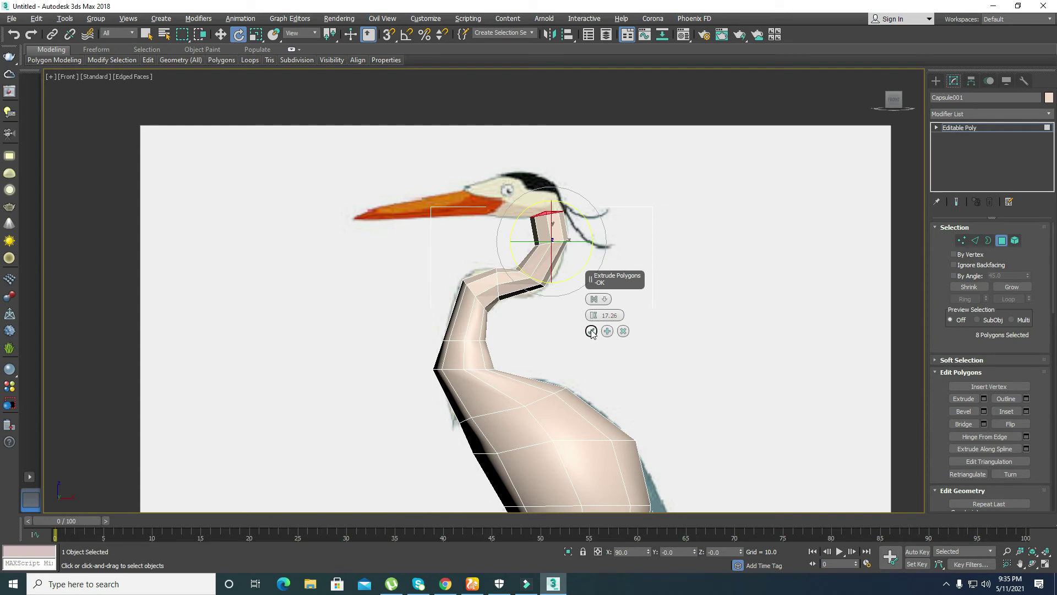
Step: Extrude the neck end by another 17.26 into the head and rotate it about 18 degrees toward the face
click(607, 331)
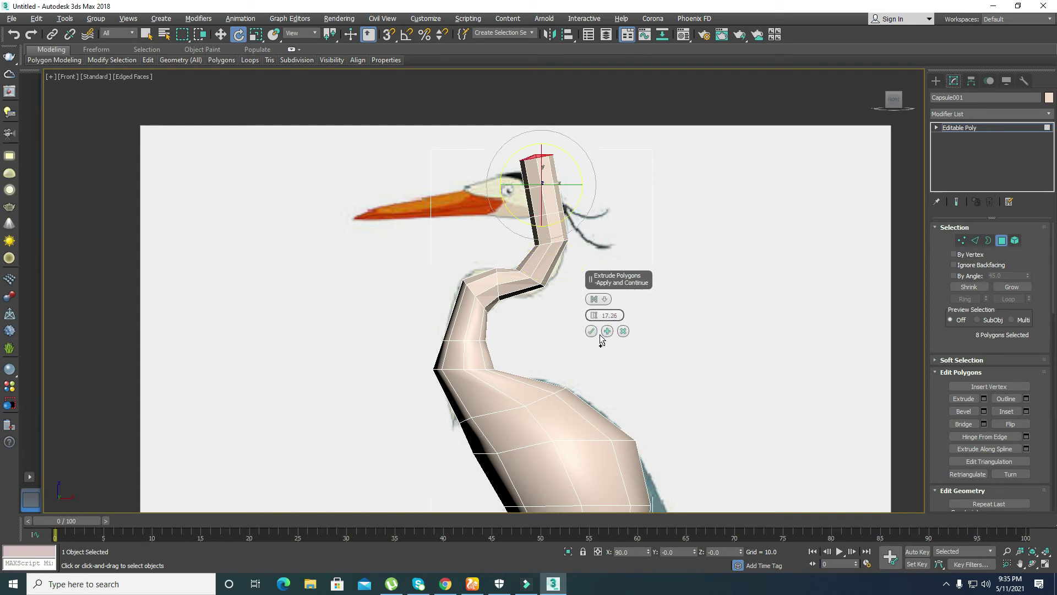
key(ctrl+z)
drag(576, 183, 566, 164)
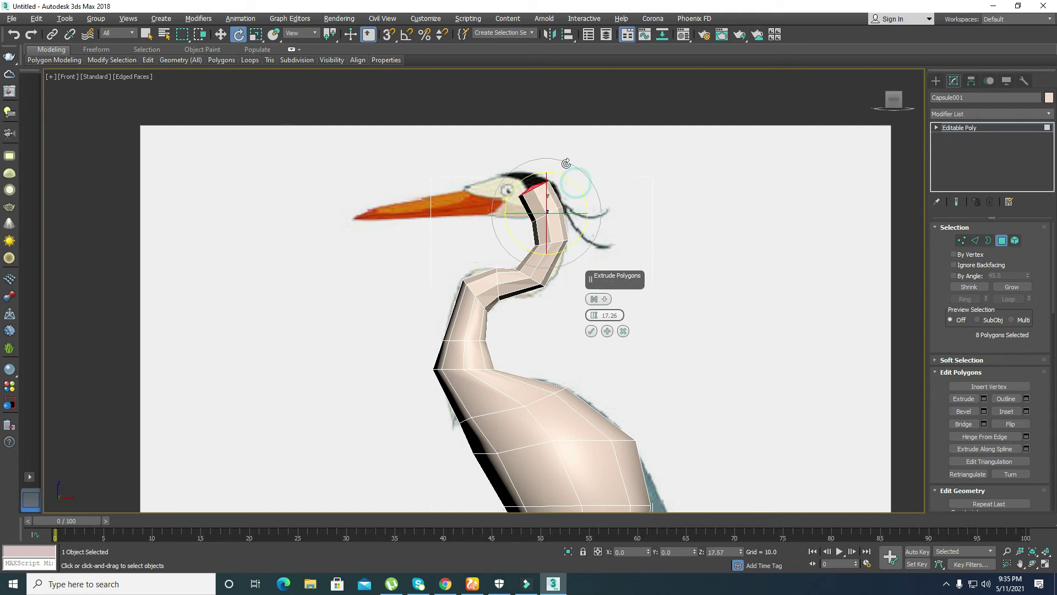
click(592, 332)
Step: Scale the polygons at the base of the head to about 141 percent, then rotate and reposition them to face the beak
key(r)
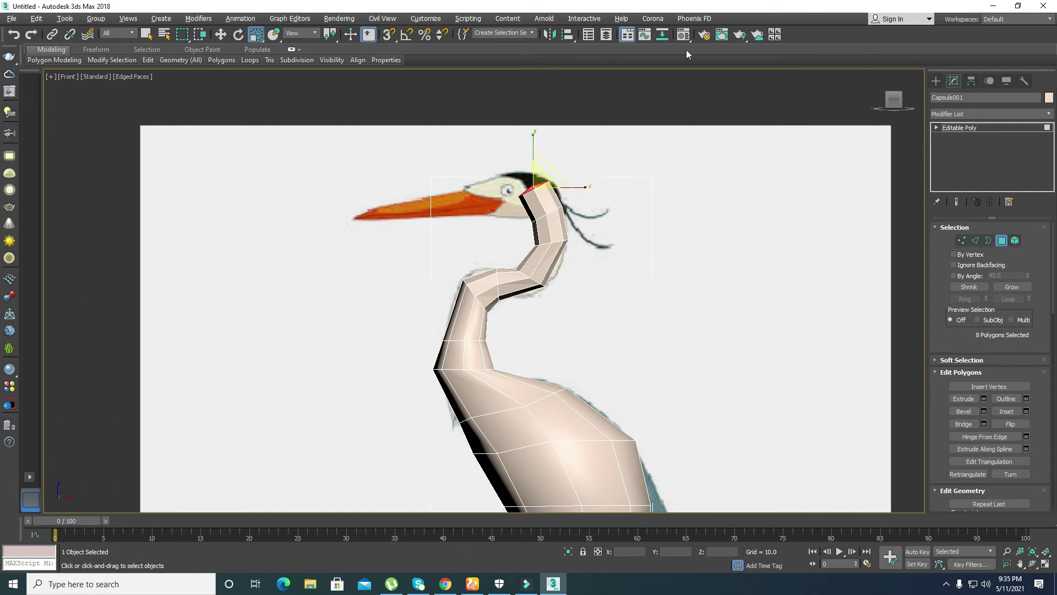
drag(541, 177, 543, 155)
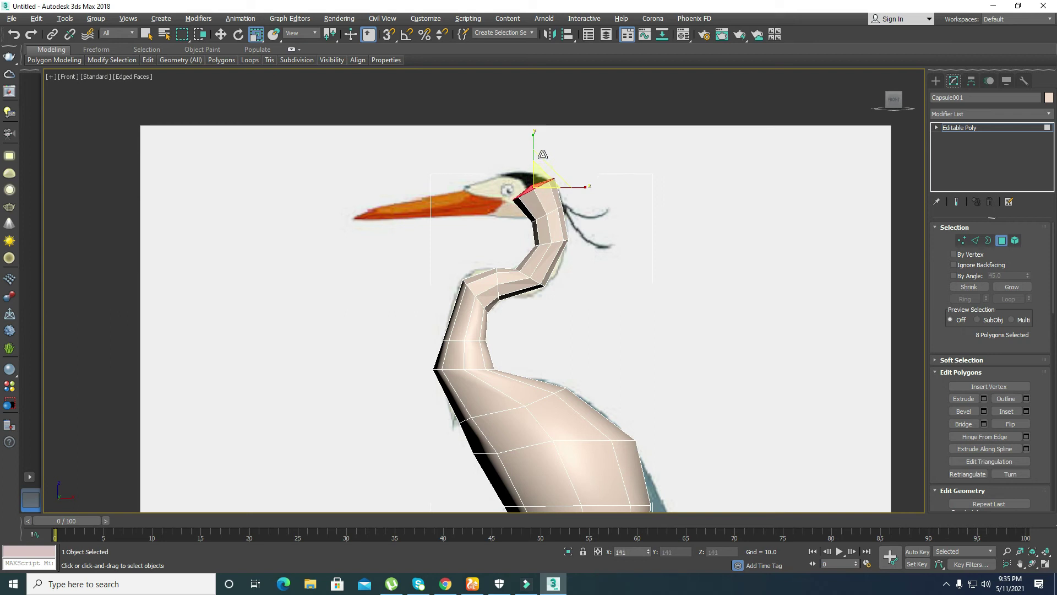
key(e)
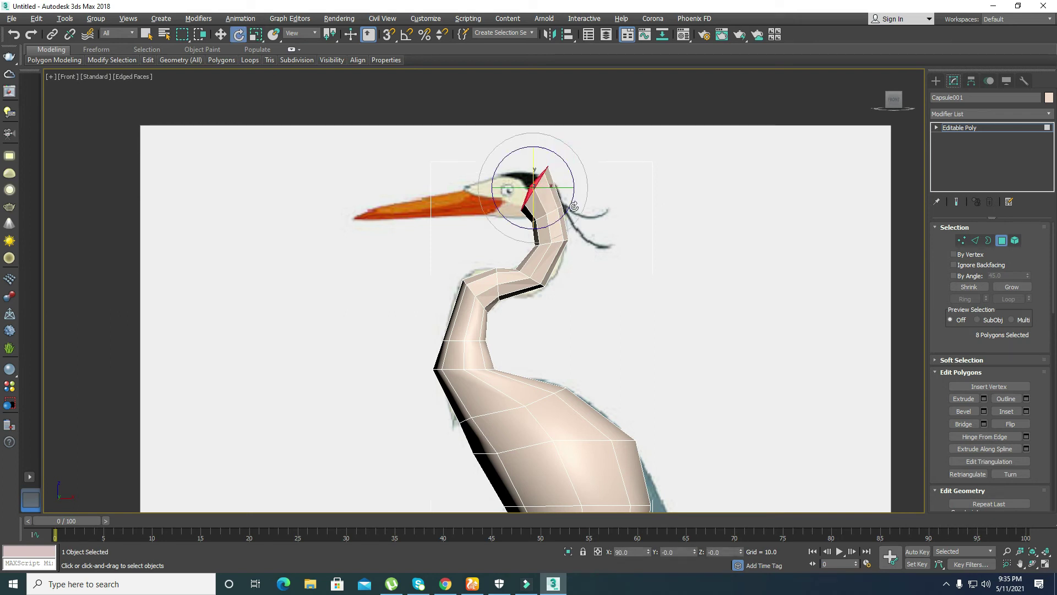
key(alt+w)
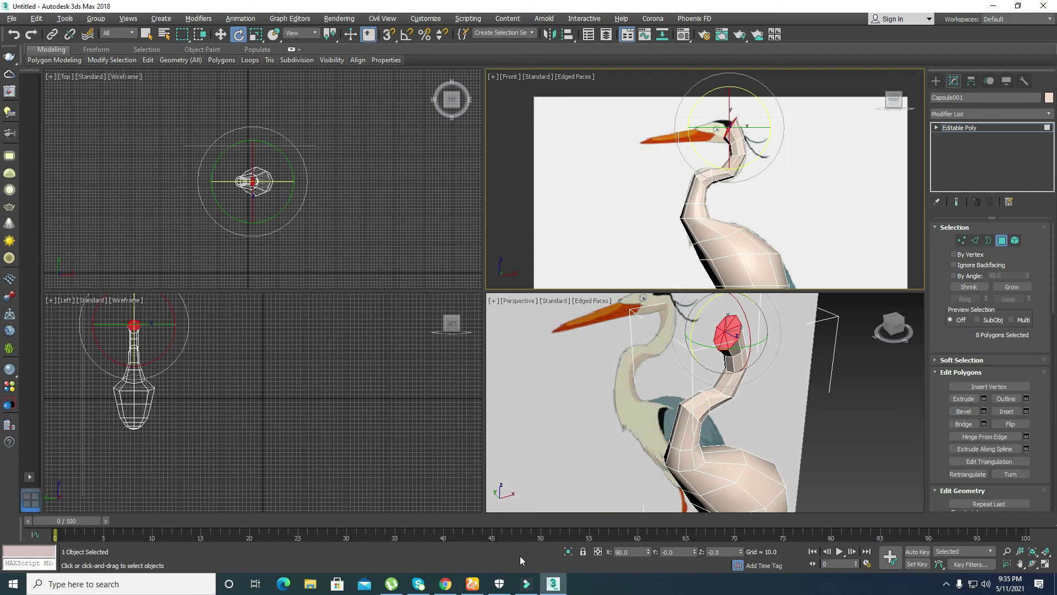
key(alt+w)
key(w)
drag(547, 172, 554, 151)
key(e)
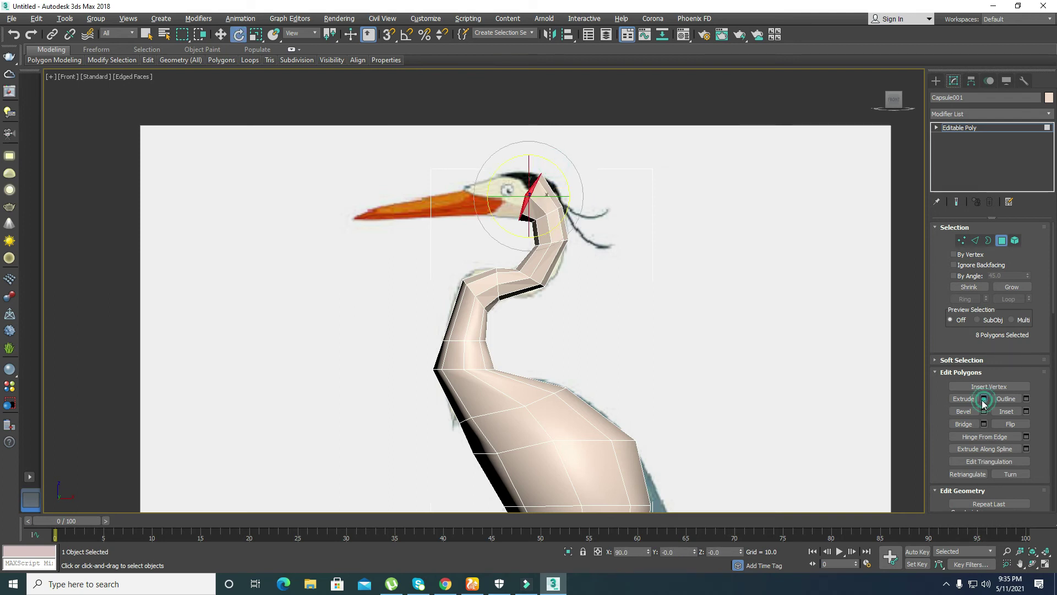
Step: Extrude the head polygons by 25.18 toward the beak and scale the new end down
click(984, 399)
drag(597, 319, 597, 309)
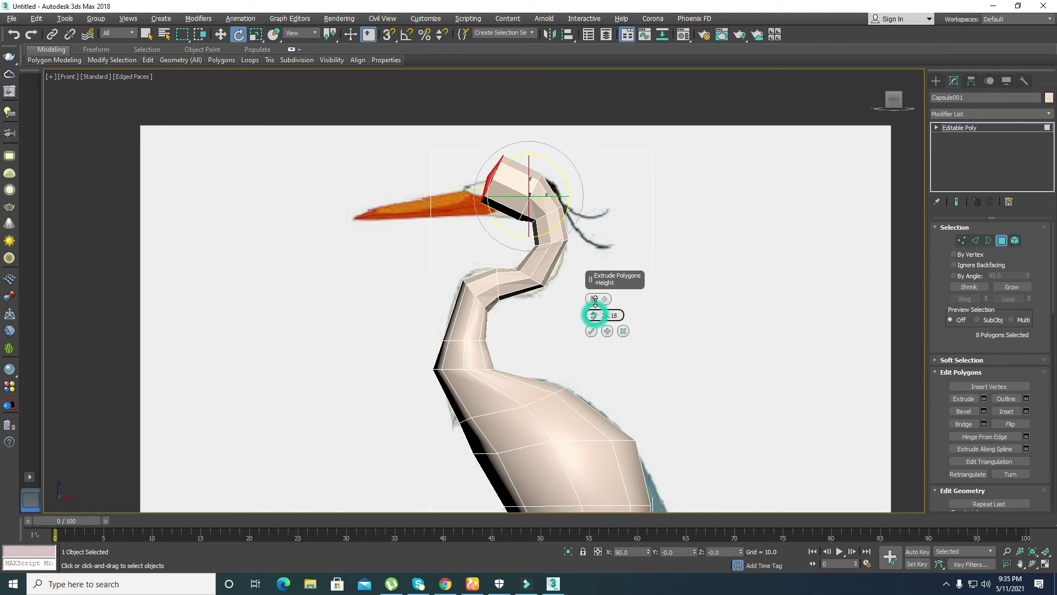
click(592, 331)
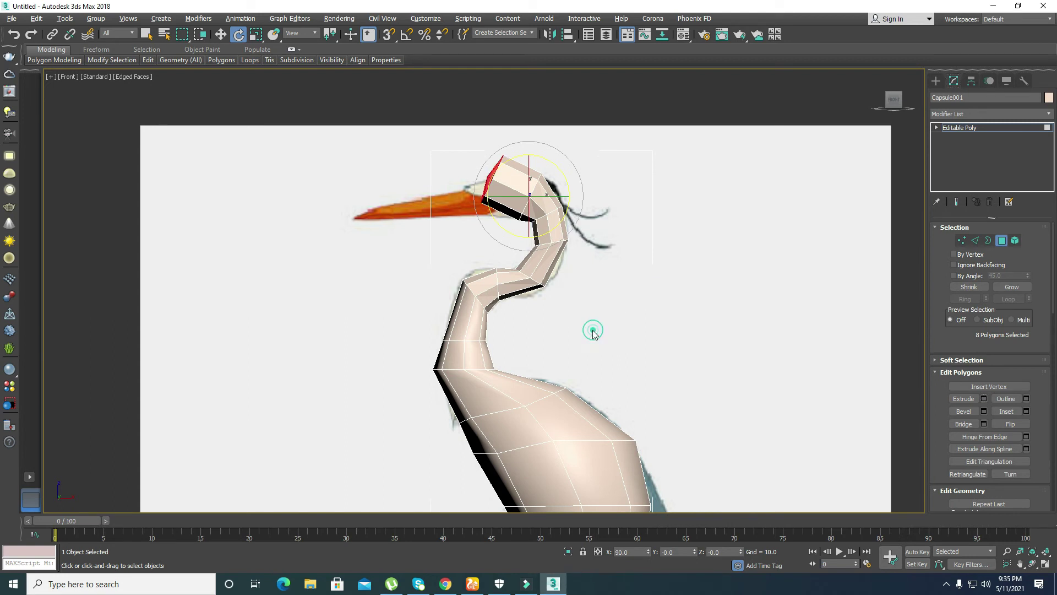
key(r)
drag(498, 175, 500, 202)
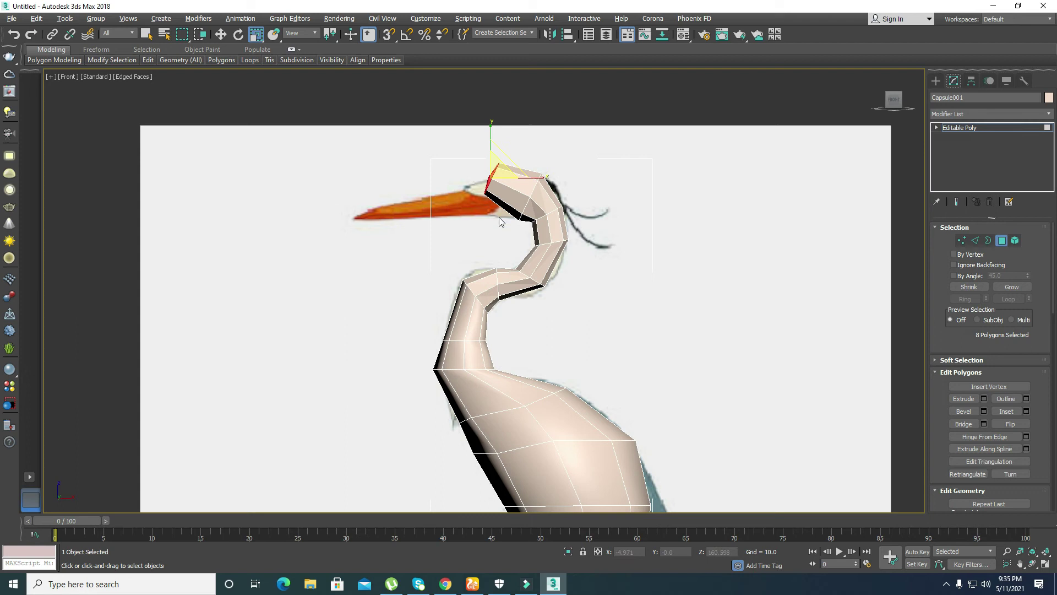
Step: Move the head's front polygons down to the base of the beak and rotate them nearly upright
key(e)
key(w)
drag(510, 171, 510, 214)
key(e)
drag(518, 160, 498, 146)
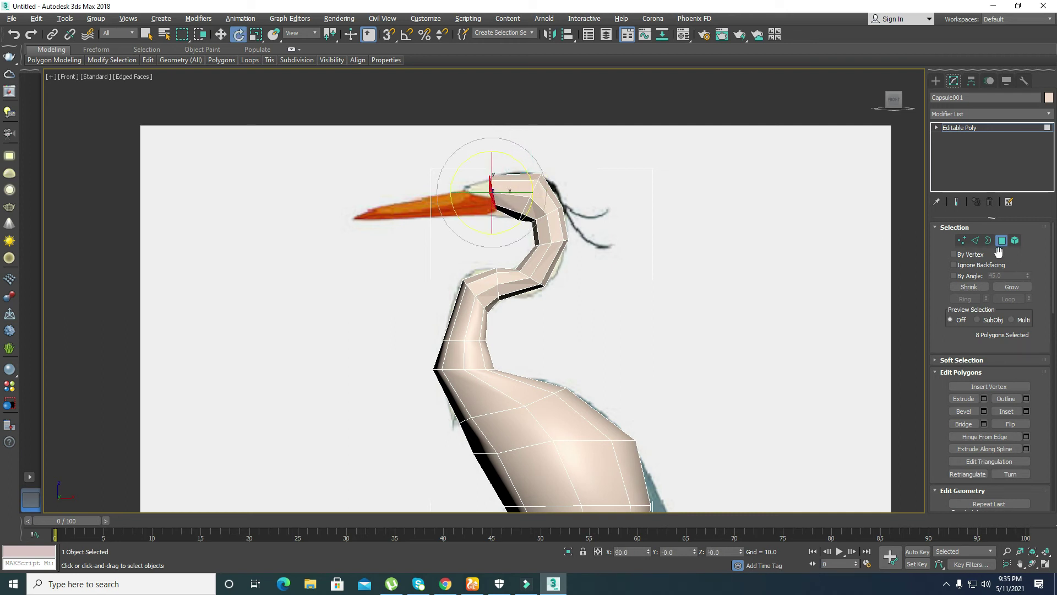
Step: In Vertex mode, move the head's front, crown and throat vertices to match the reference outline
click(962, 240)
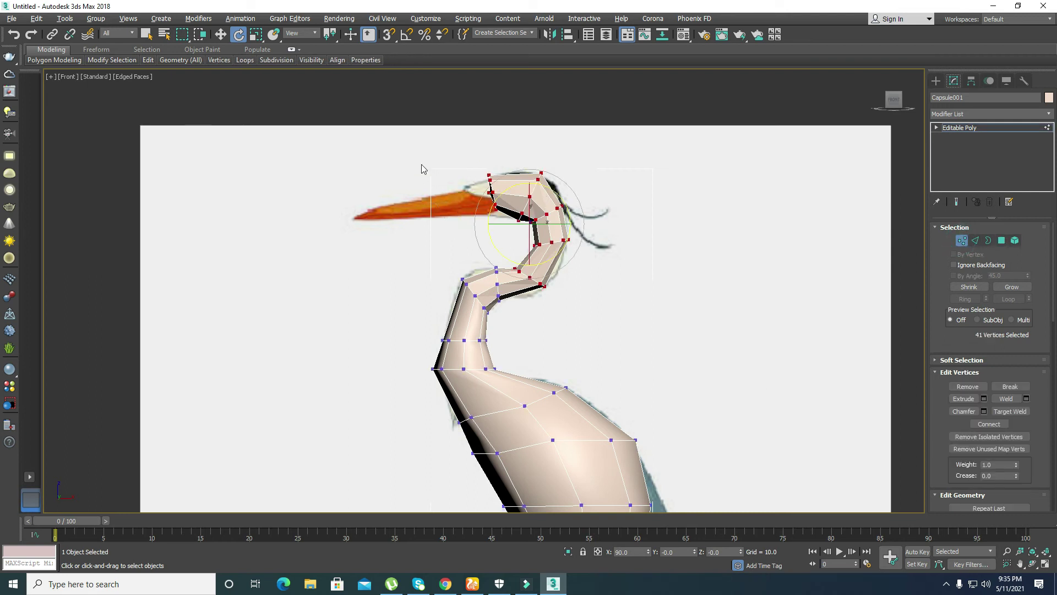
drag(471, 156, 505, 220)
key(w)
drag(506, 175, 528, 178)
click(507, 229)
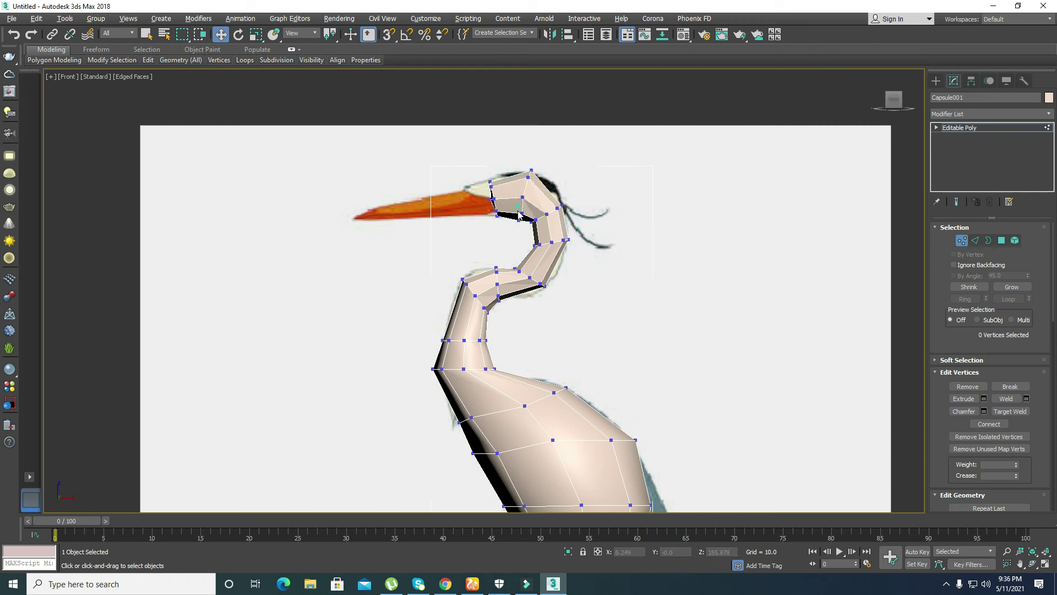
drag(523, 225, 532, 196)
click(600, 199)
Step: Select the eight edges around the back of the head and connect them with one segment
click(975, 240)
drag(567, 189, 527, 213)
ctrl+click(529, 217)
right_click(539, 196)
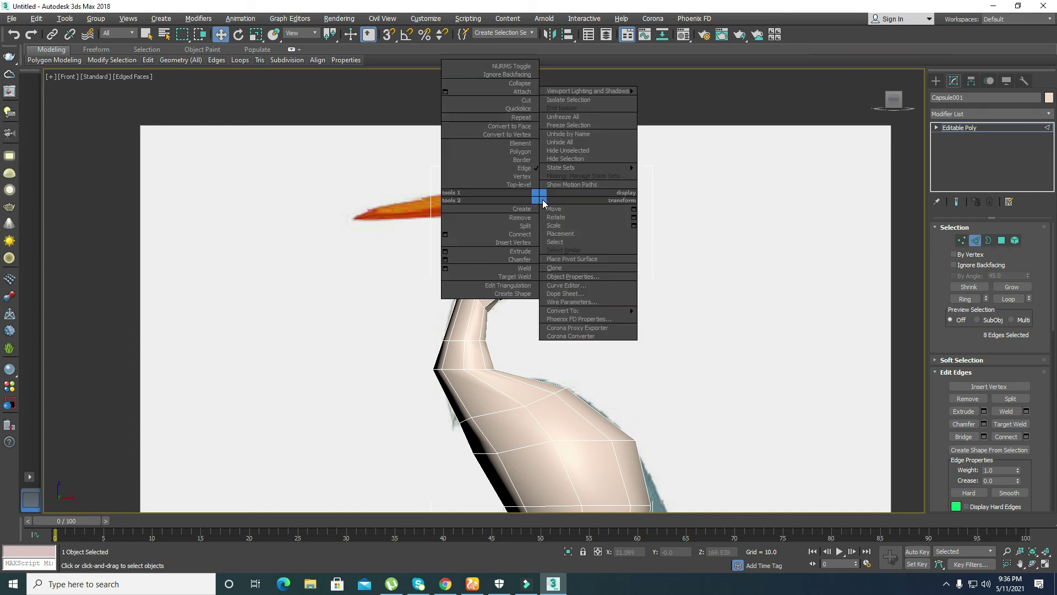
click(445, 235)
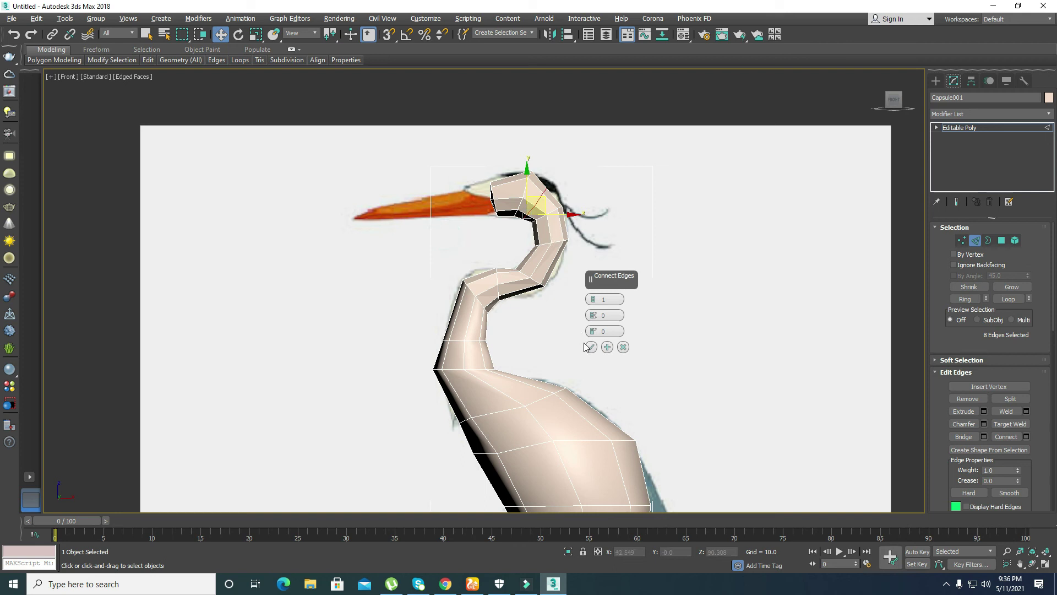
click(590, 347)
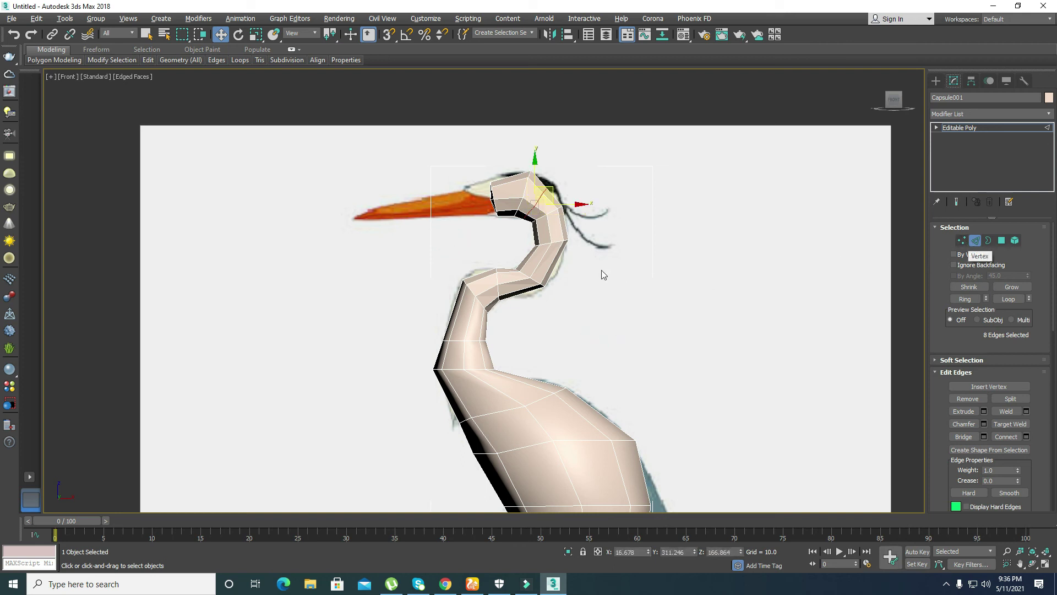
Step: Scale the new edge loop at the back of the head to about 112 percent and move it slightly outward
key(r)
drag(545, 202, 545, 193)
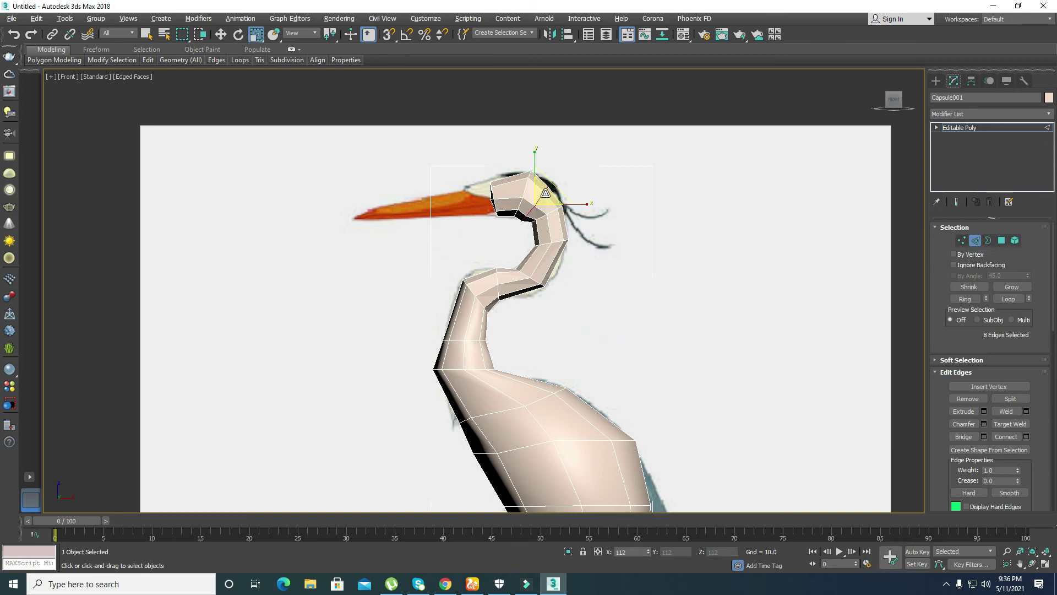
key(w)
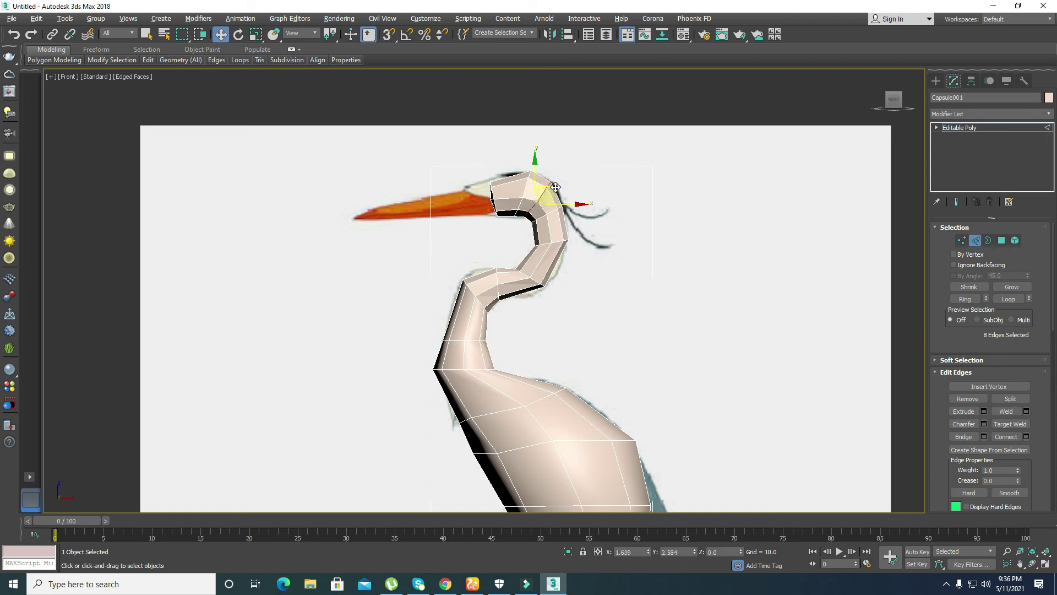
Step: Extrude the eight front head polygons a short distance toward the beak and flatten them into a vertical plane
click(1001, 240)
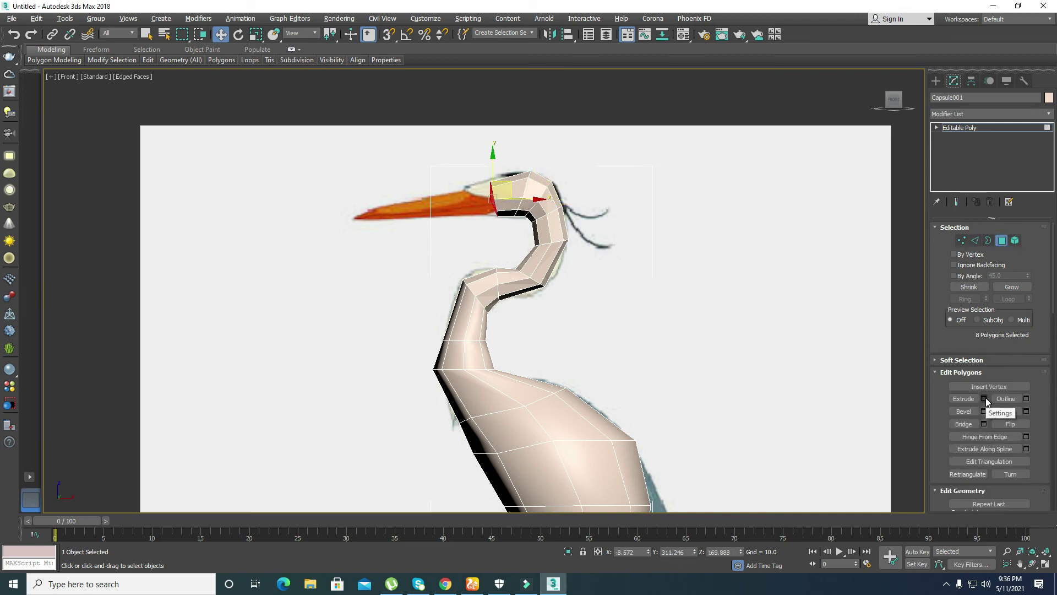
click(984, 398)
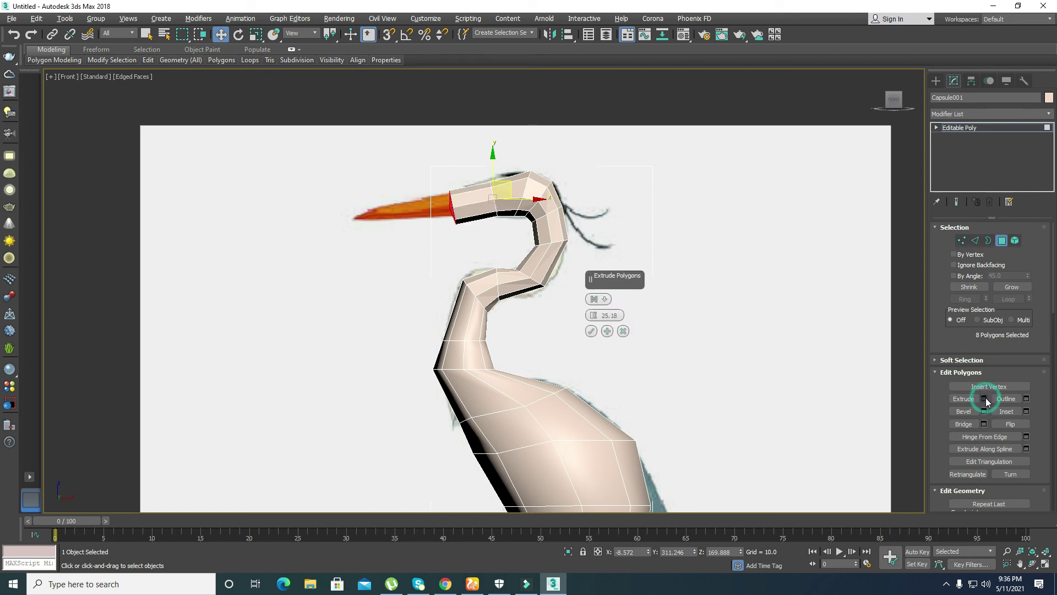
drag(593, 320, 592, 347)
click(592, 330)
scroll(442, 215, up, 2)
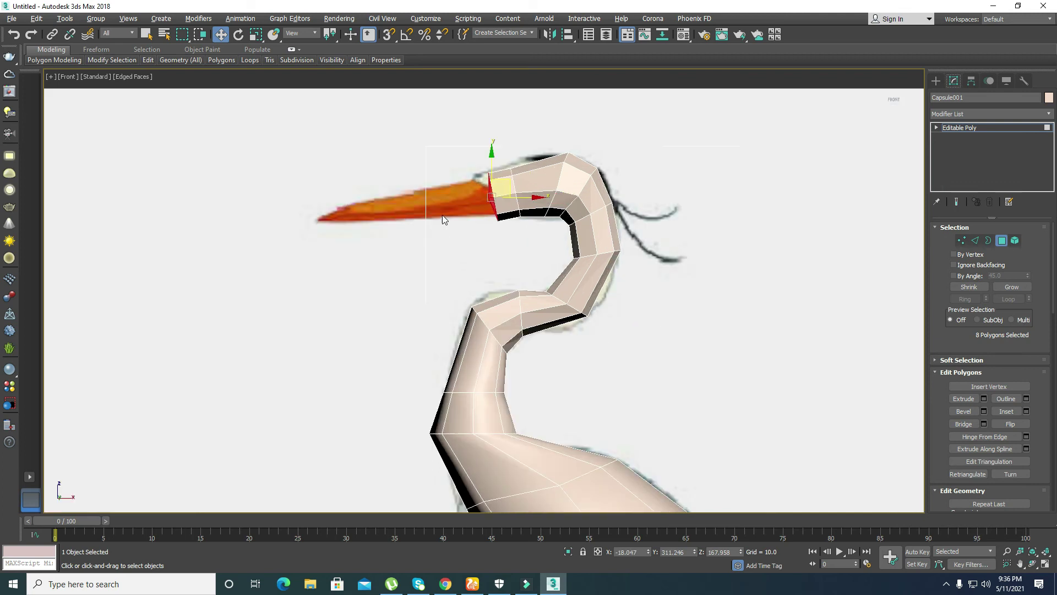
key(r)
drag(537, 196, 1, 347)
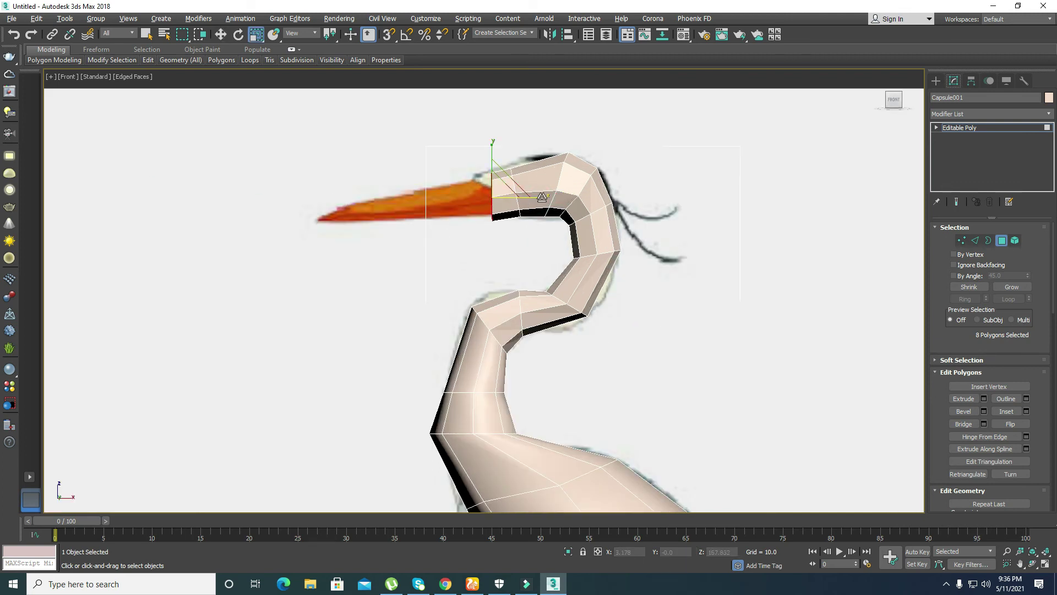
Step: In Vertex mode, move the upper front vertices forward over the beak and the lower ones back along its base
click(961, 240)
drag(462, 143, 531, 177)
key(w)
drag(480, 201, 521, 197)
click(532, 150)
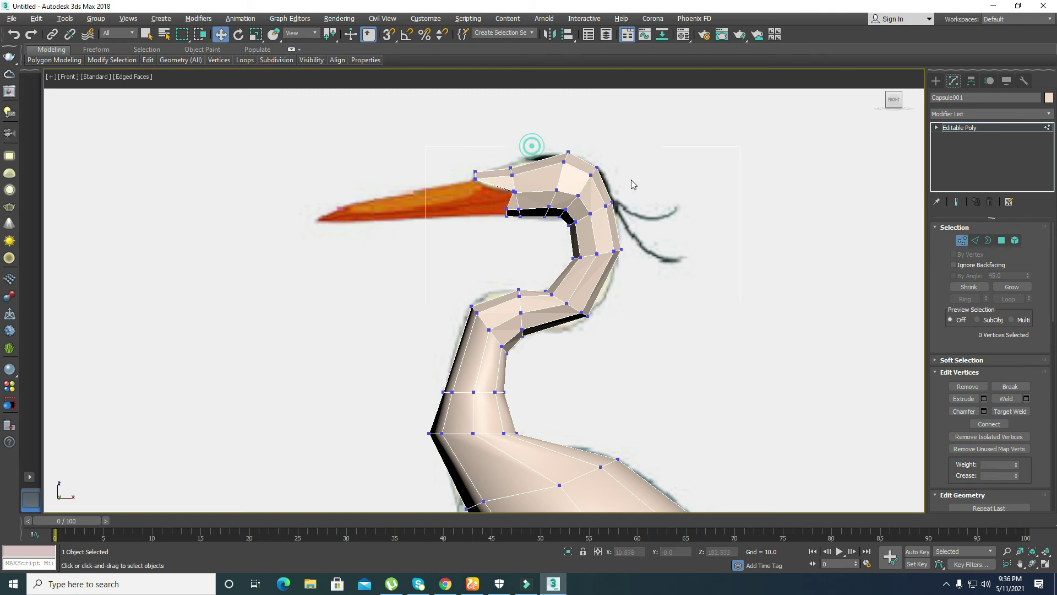
Step: In Edge mode, connect the lengthwise edges in the front half of the head to add one edge loop
click(974, 241)
right_click(529, 194)
click(521, 232)
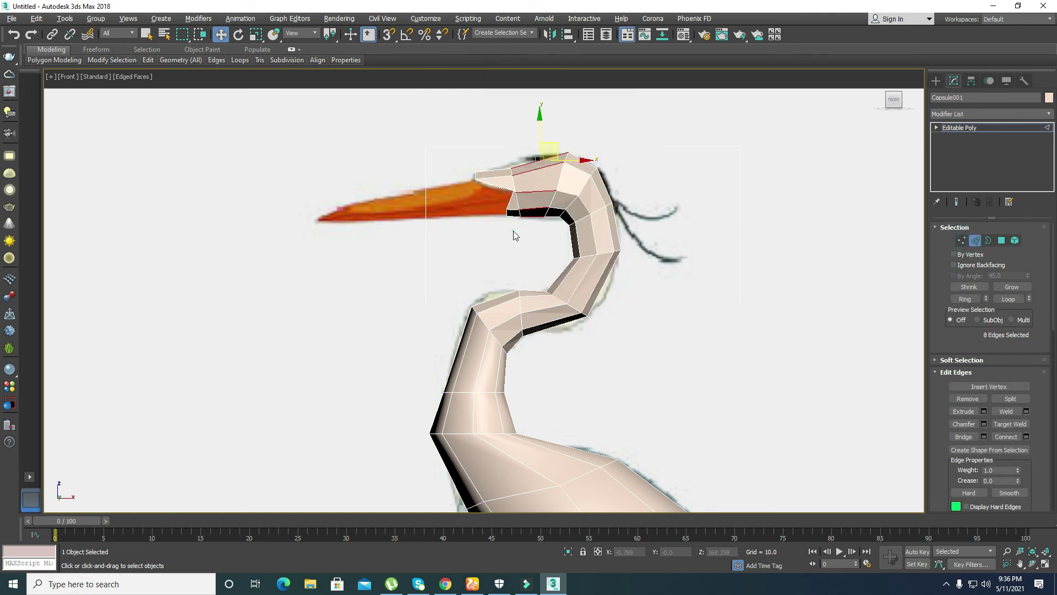
Step: In Vertex mode, raise the new loop's top vertices and move the back-of-head vertices to follow the reference outline
click(965, 243)
mouse_move(520, 136)
mouse_down()
mouse_move(557, 164)
mouse_move(552, 147)
mouse_move(518, 180)
mouse_move(523, 155)
mouse_up()
click(524, 160)
click(615, 157)
drag(625, 198, 615, 170)
click(608, 240)
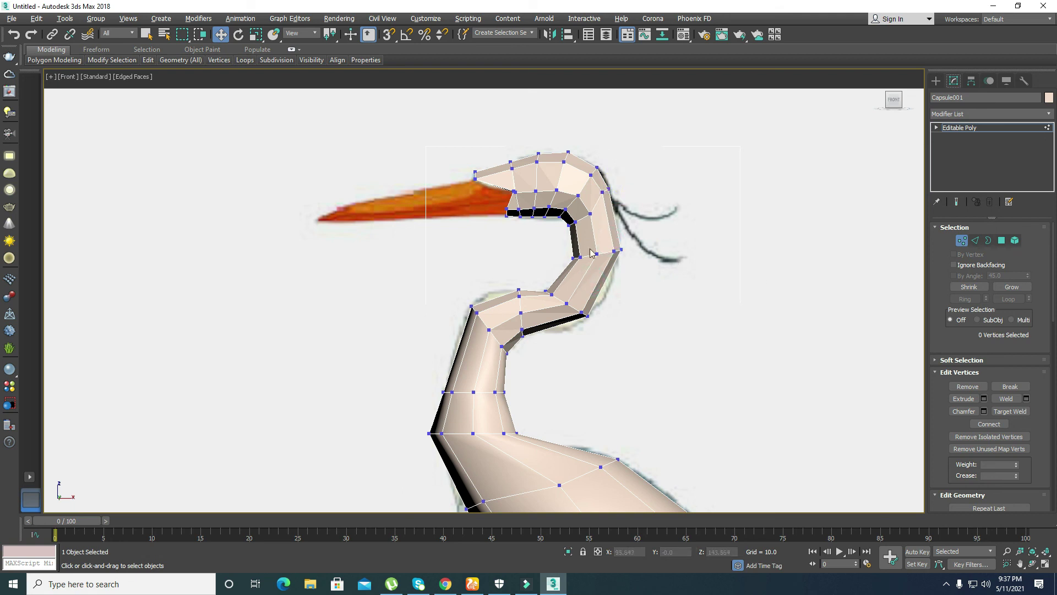
Step: Select the eight vertices of the neck loop below the head, rotate the loop slightly and move it upward
drag(641, 230, 570, 264)
key(e)
drag(624, 232, 628, 244)
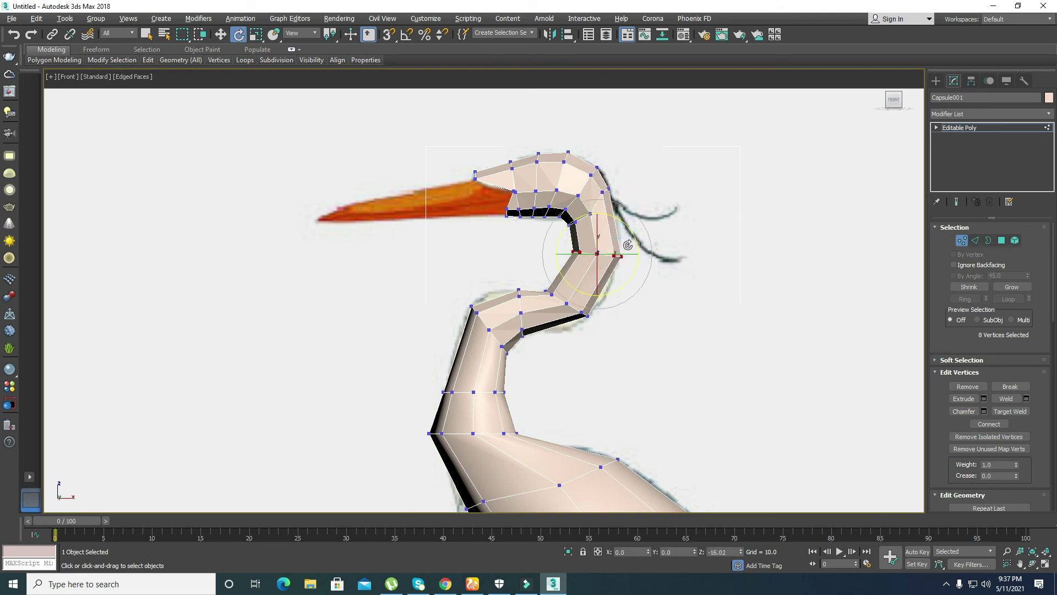
key(w)
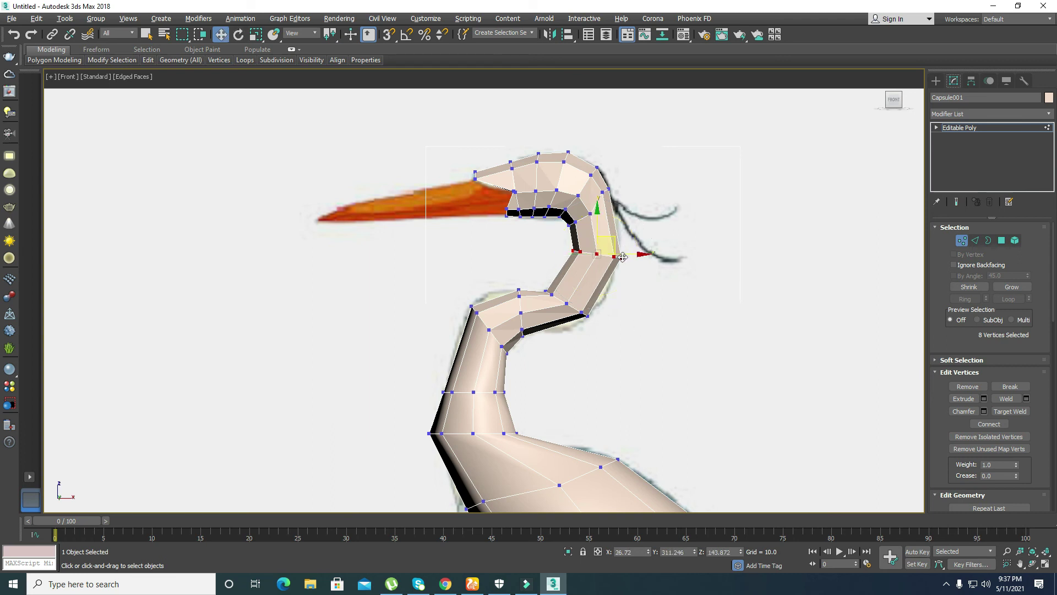
mouse_move(615, 241)
mouse_down()
mouse_move(602, 270)
mouse_move(619, 262)
mouse_move(620, 232)
mouse_up()
Step: Connect the edges between the upper neck loop and the bend below it to add another loop, and return to Vertex mode
click(974, 240)
right_click(567, 259)
click(545, 296)
click(962, 240)
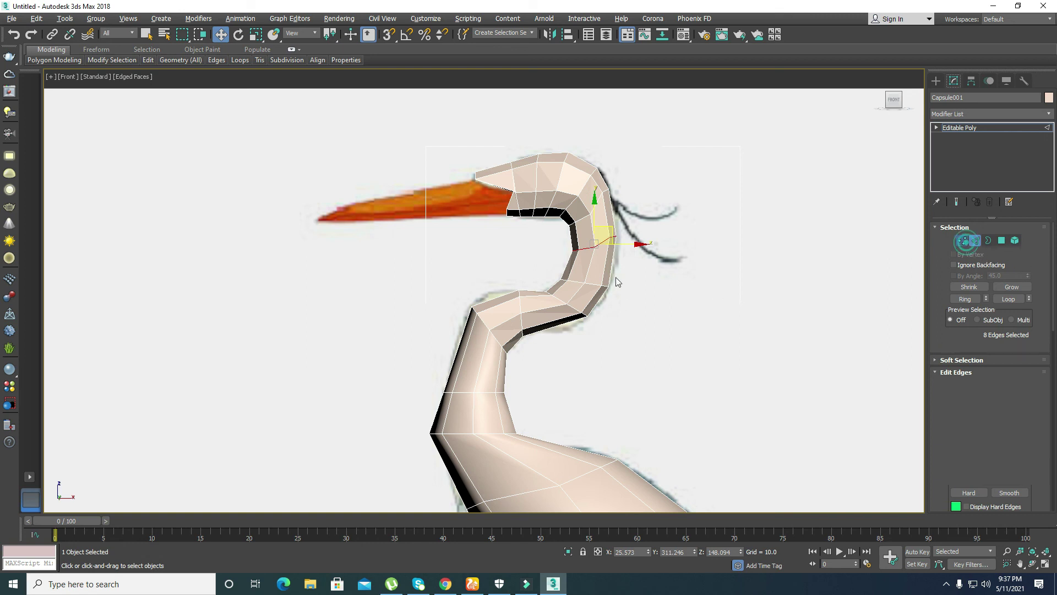
Step: Rotate the vertex loop at the lower neck bend and move it toward the front of the neck
drag(510, 278, 530, 353)
key(e)
mouse_move(536, 274)
mouse_down()
mouse_move(512, 270)
mouse_move(522, 296)
mouse_move(533, 276)
mouse_up()
key(w)
key(e)
click(611, 359)
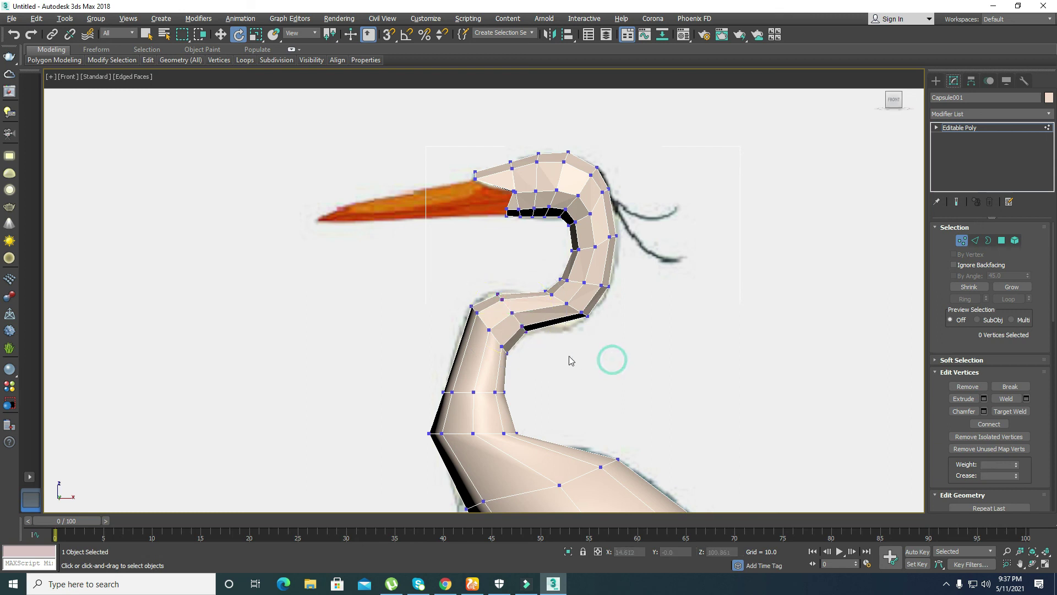
Step: Compare the heron's body and neck with the reference image in the front and perspective views
scroll(567, 353, down, 5)
middle_drag(556, 328, 547, 306)
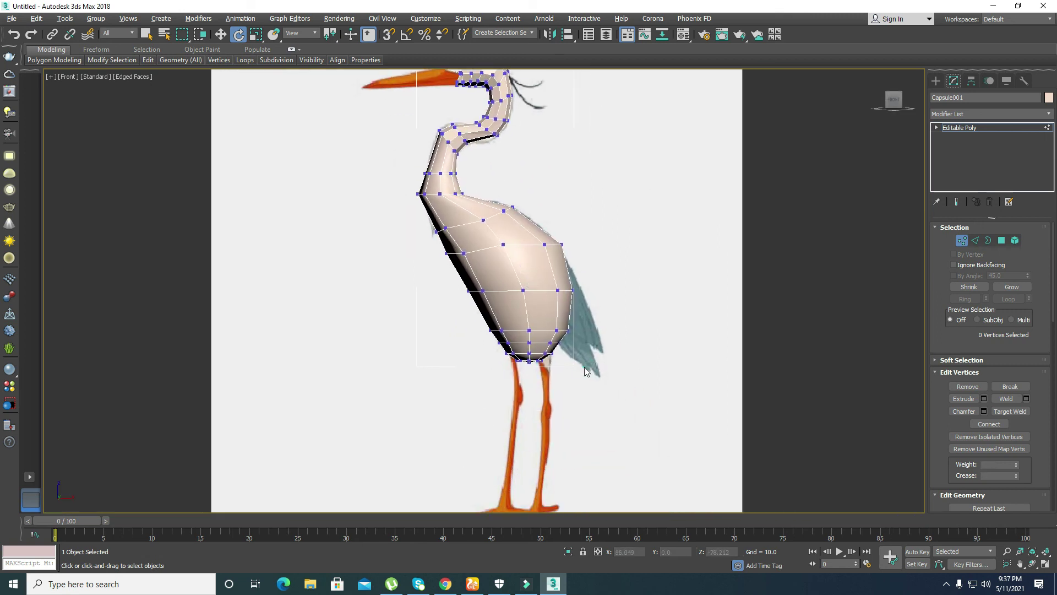
scroll(582, 388, down, 2)
key(alt+w)
click(602, 381)
key(alt+w)
scroll(527, 365, down, 4)
mouse_move(520, 382)
alt+middle_down()
mouse_move(578, 362)
mouse_move(561, 342)
mouse_move(530, 357)
mouse_move(515, 371)
mouse_move(558, 386)
mouse_move(580, 378)
mouse_move(526, 392)
alt+middle_up()
scroll(516, 375, down, 2)
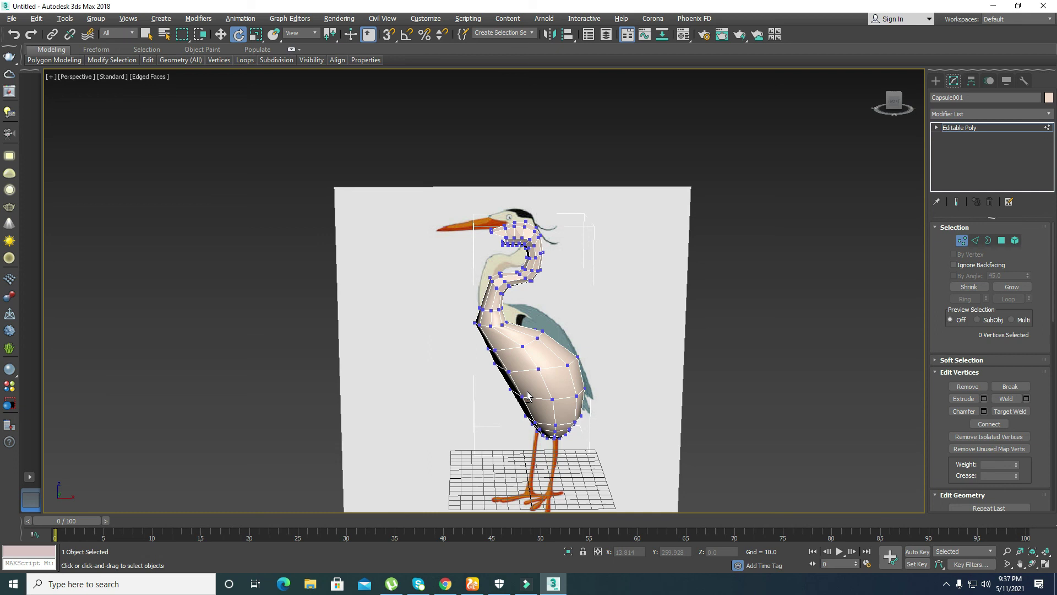
key(alt+w)
key(alt+w)
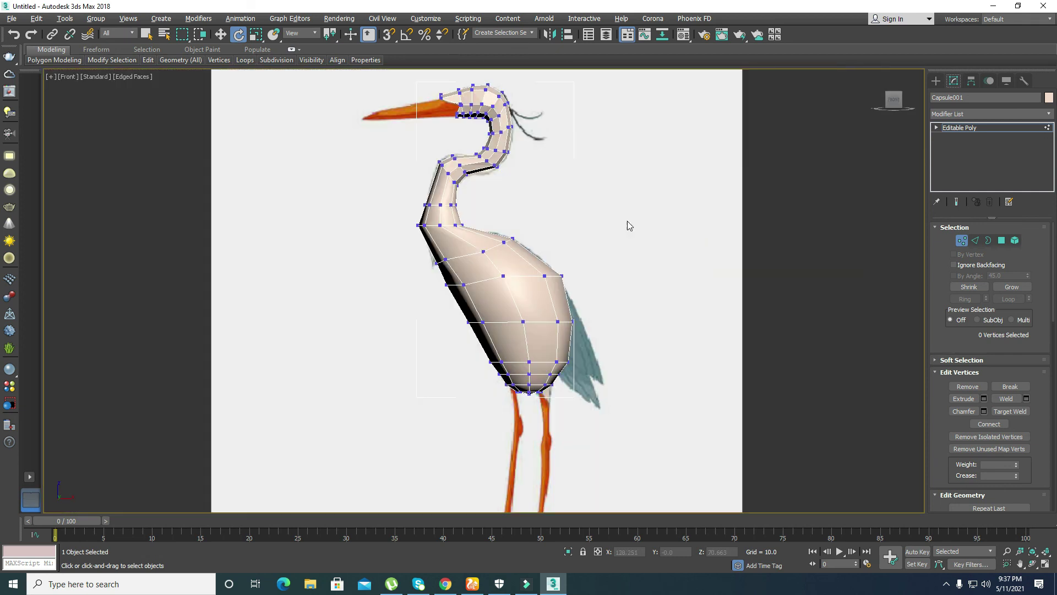
middle_drag(502, 292, 504, 270)
key(alt+w)
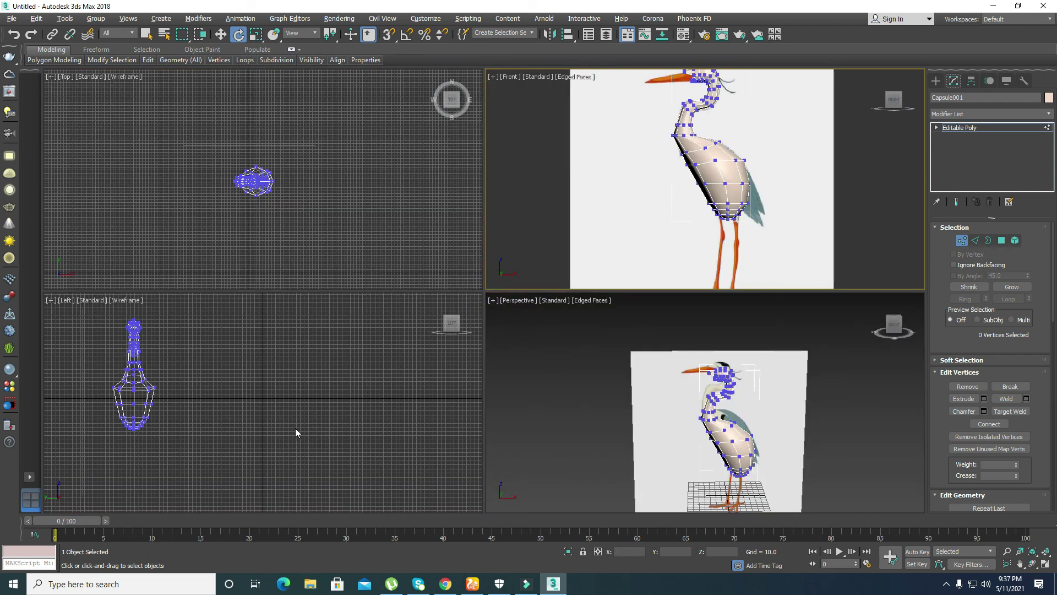
click(718, 429)
key(alt+w)
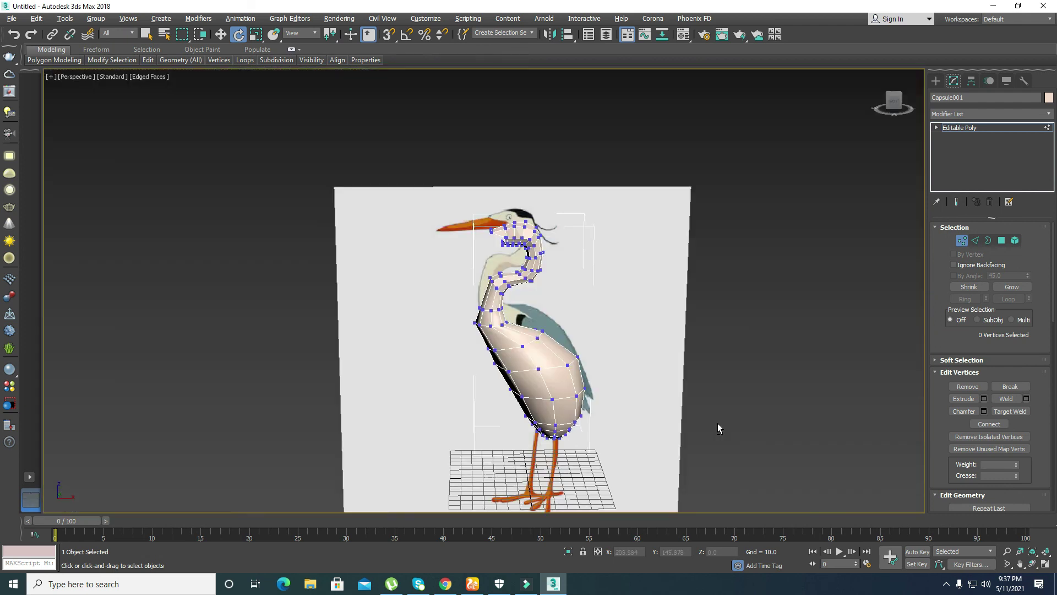
key(alt+w)
click(713, 175)
key(alt+w)
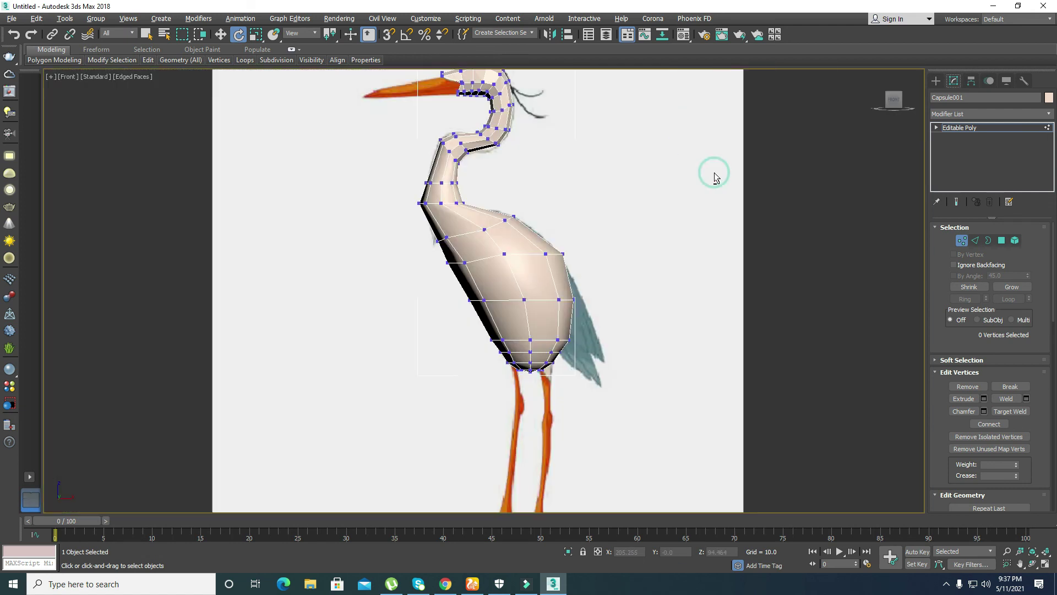
Step: Nudge the three vertices on the upper back and the three at the rear of the body to match the reference outline
click(539, 207)
key(w)
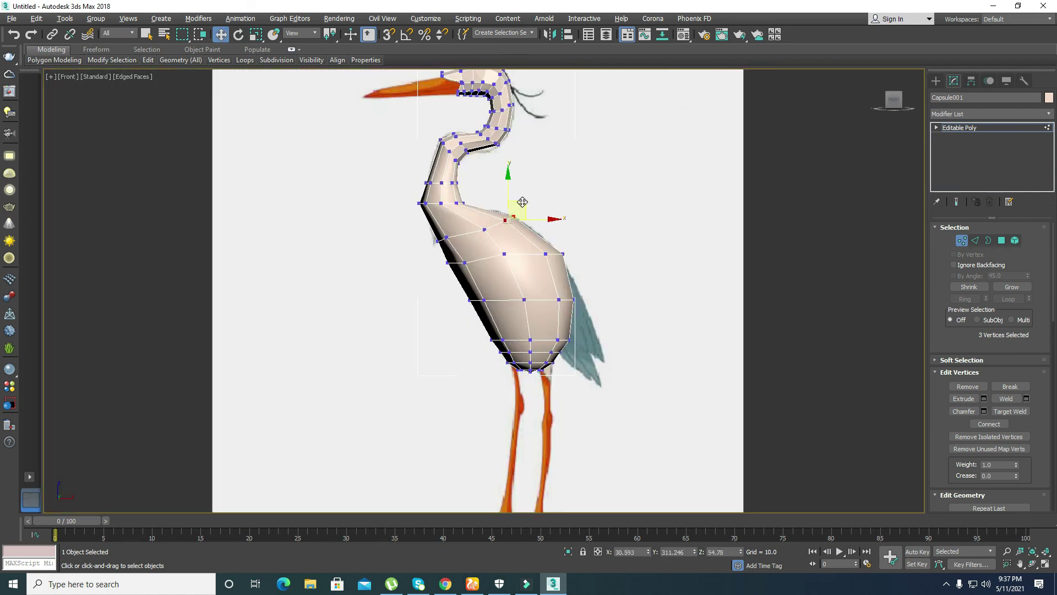
click(575, 300)
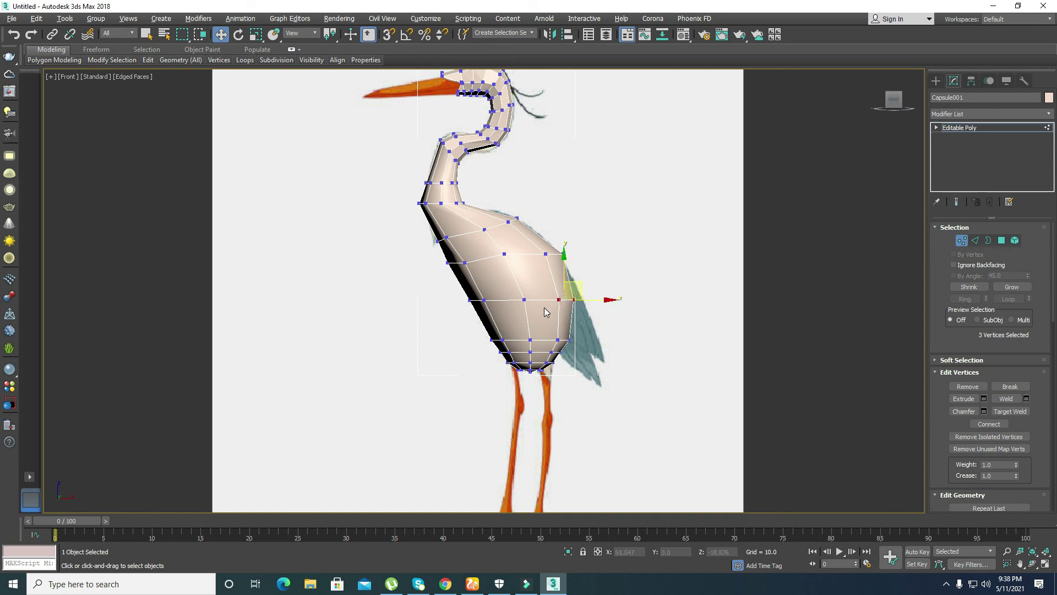
drag(576, 286, 577, 289)
Step: Examine the adjusted body against the whole reference image in the perspective view
key(alt+w)
right_click(635, 417)
key(alt+w)
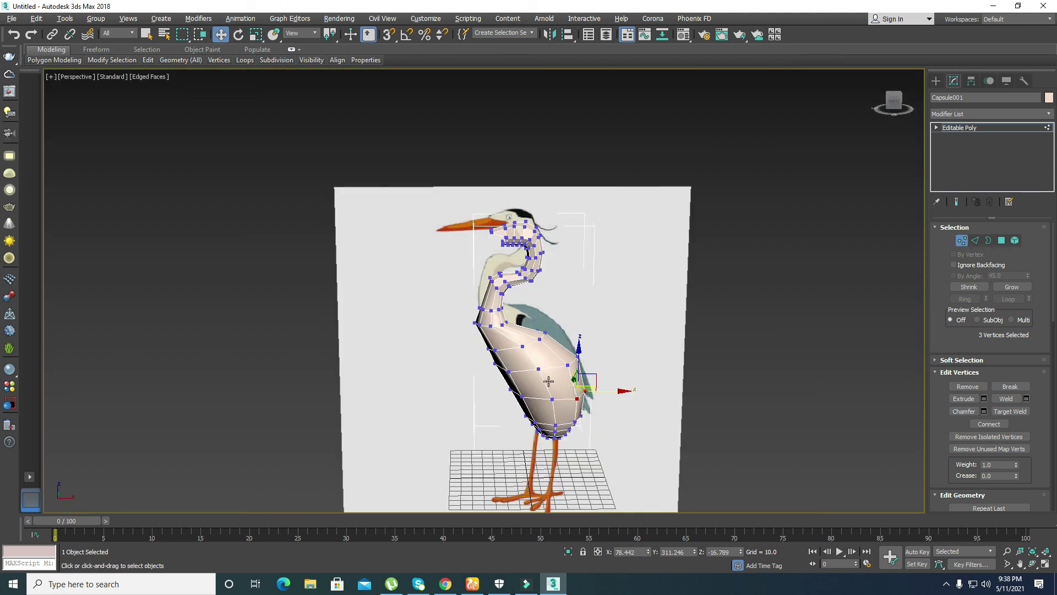
middle_drag(536, 408, 535, 335)
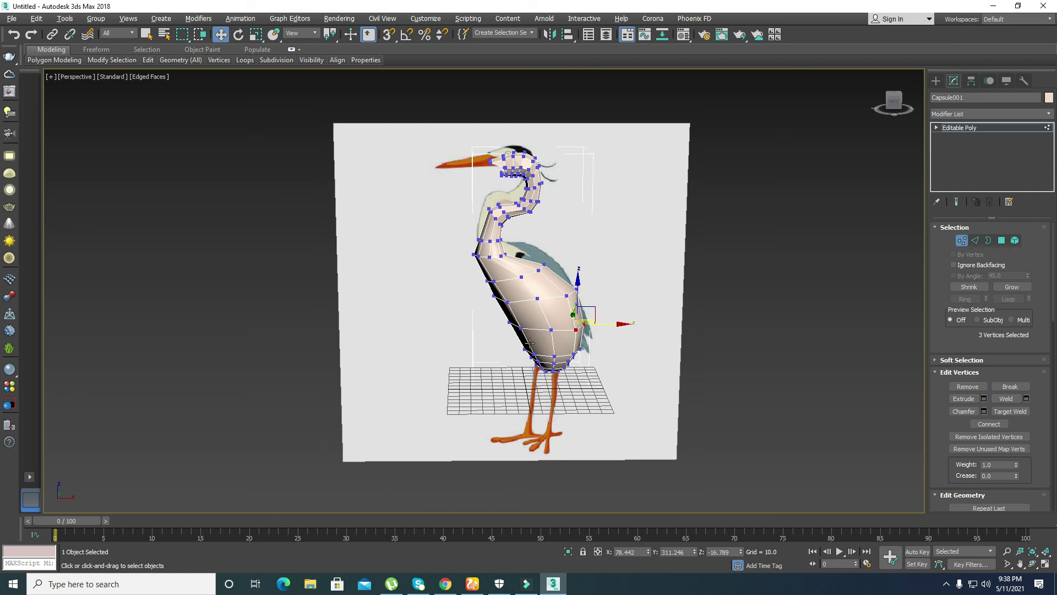